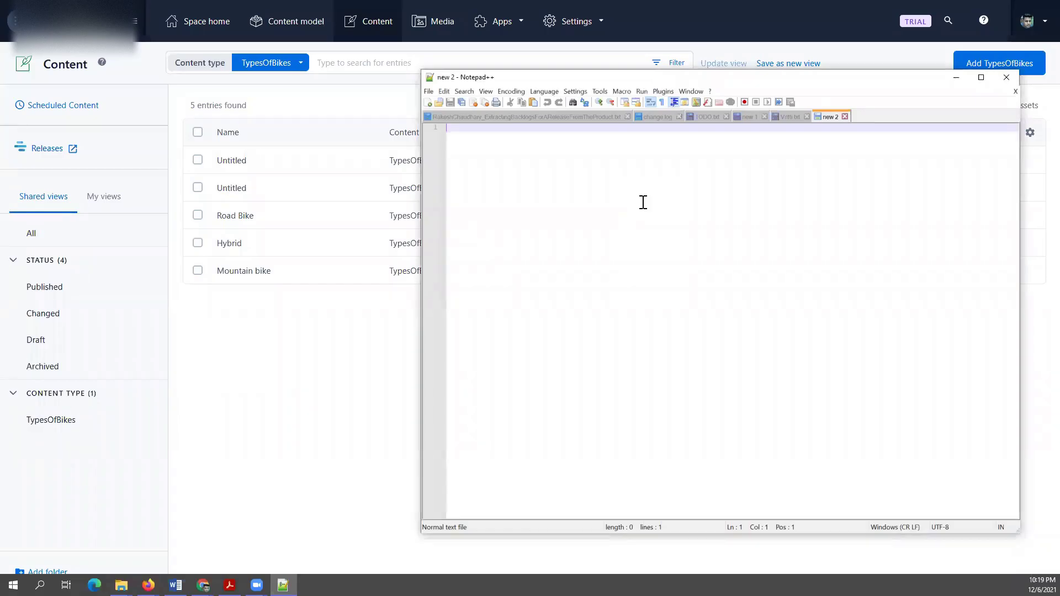
Write 'Contentful' with indented notes 'headless CMS' and 'headless bit', then leave blank lines
type("Contentful")
key("Return")
key("Tab")
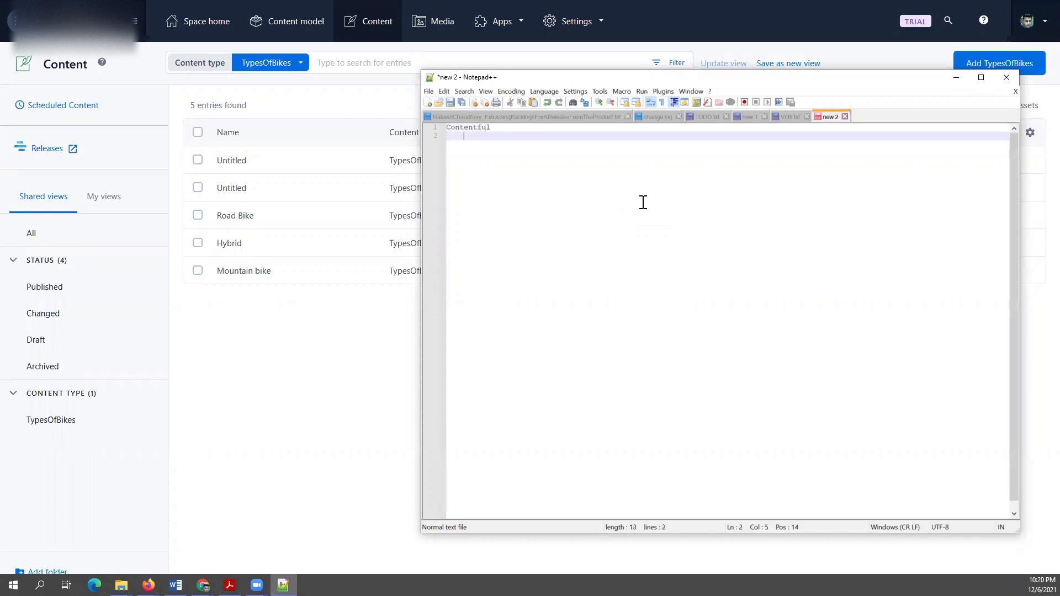
type("headless CMS")
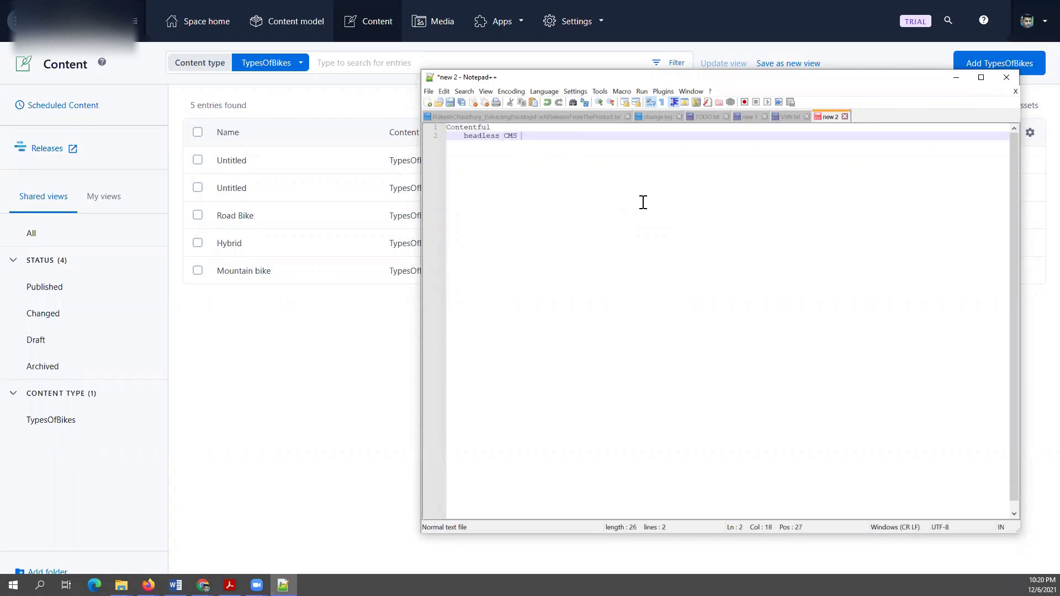
key("Return")
type("headless bit")
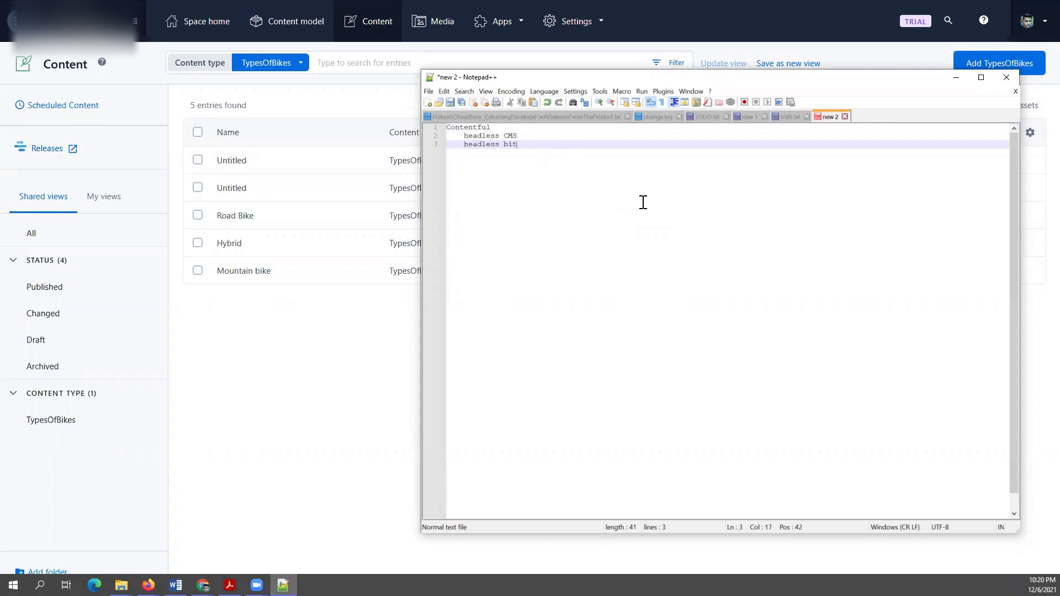
key("Return")
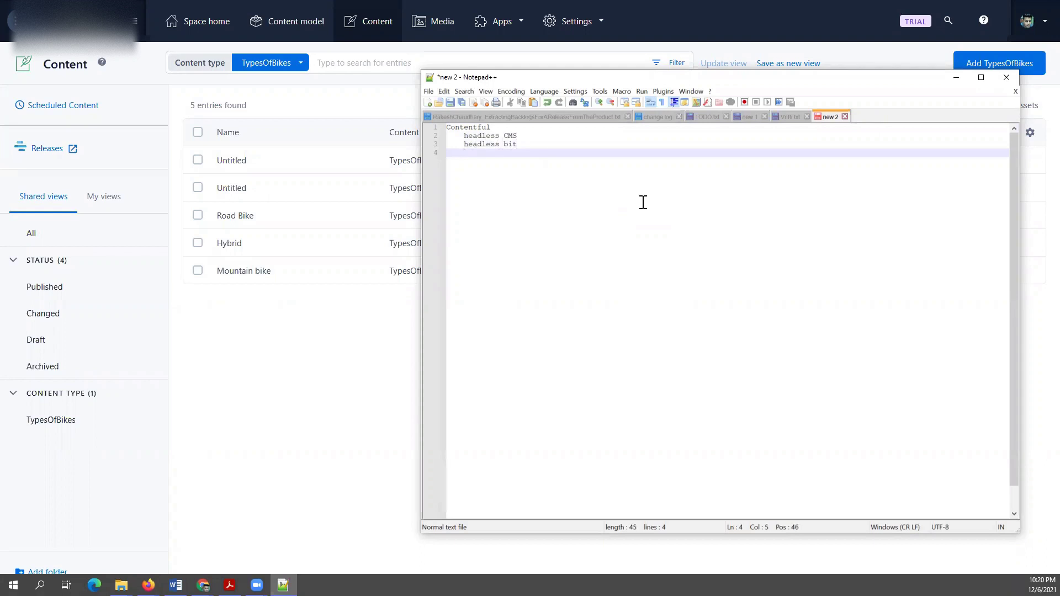
key("Return")
key("Return")
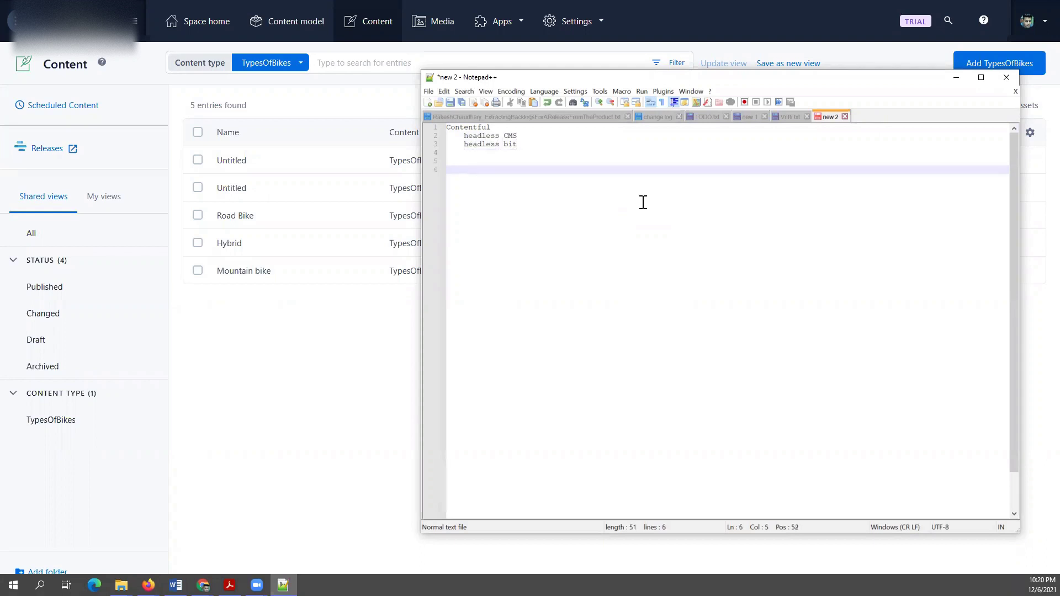
Add a 'Start' section with 'Create our content model' and 'Create content as per the content model'
type("Start")
key("Return")
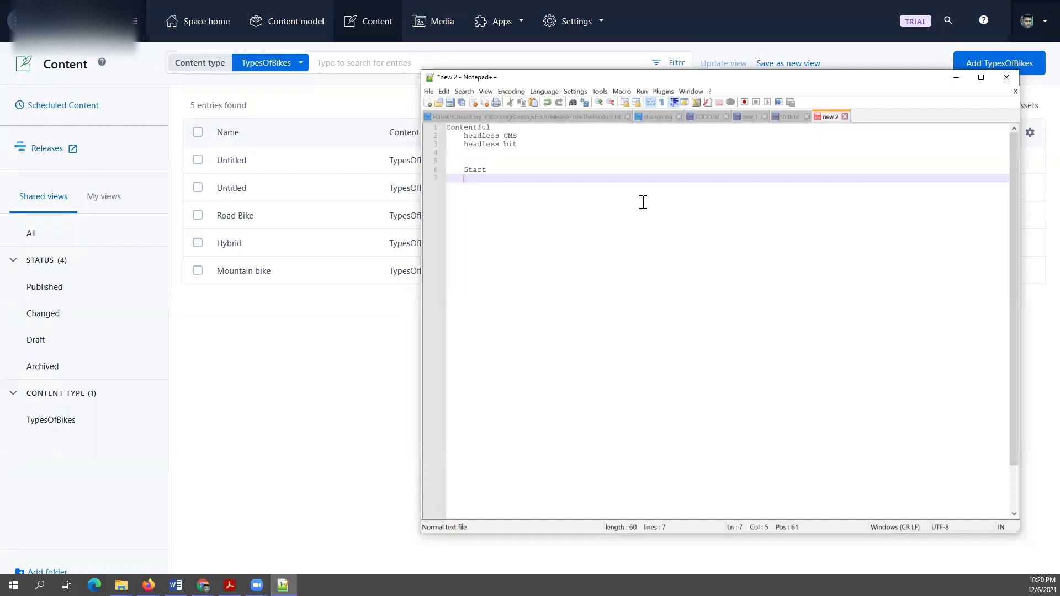
type("Create our content model")
key("Return")
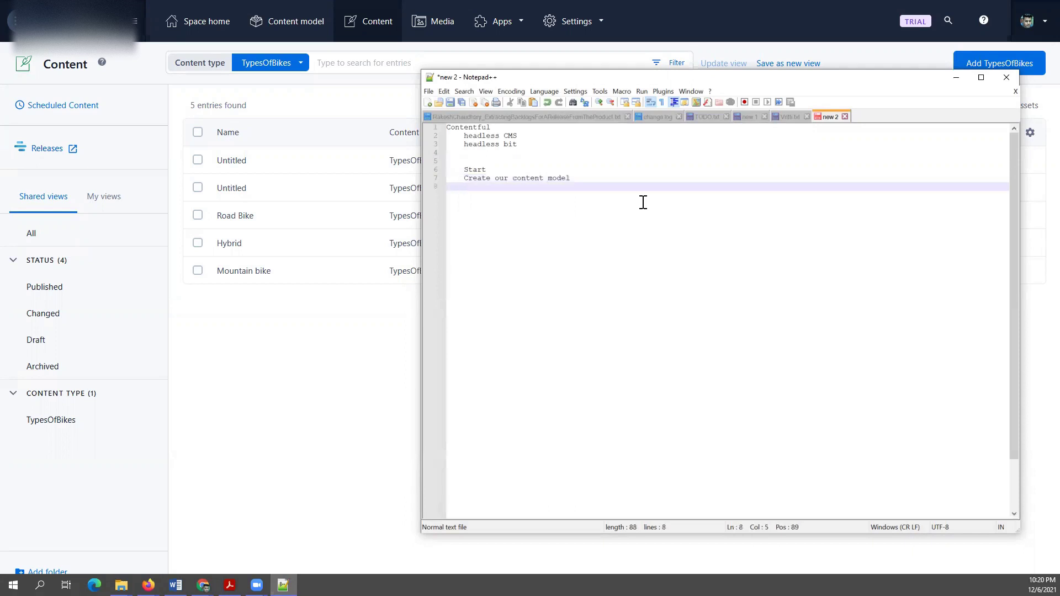
key("Up")
key("ctrl+Right")
key("ctrl+Right")
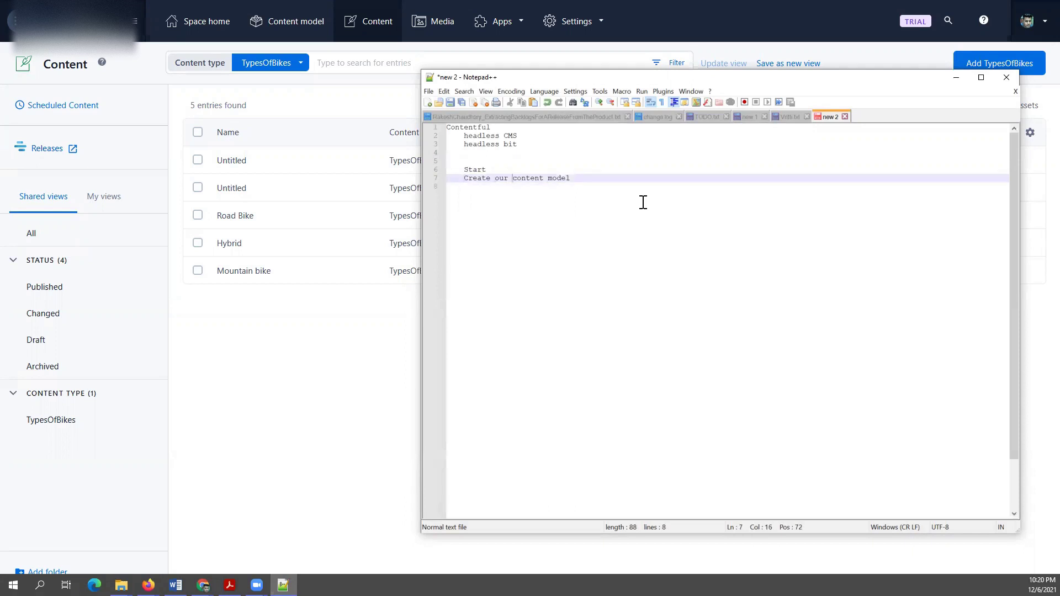
key("Down")
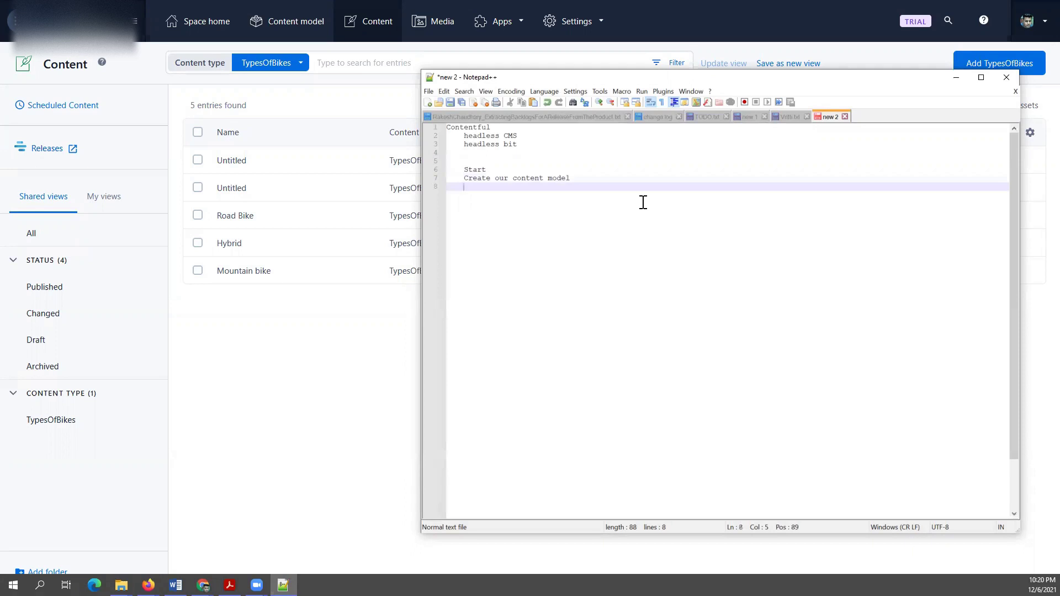
type("Create")
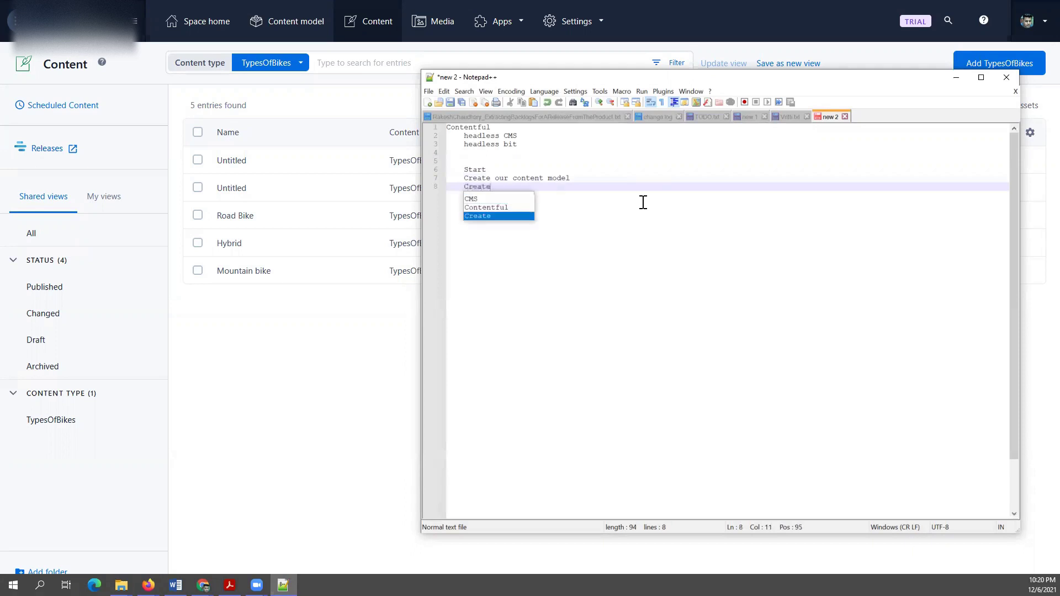
type(" content as ")
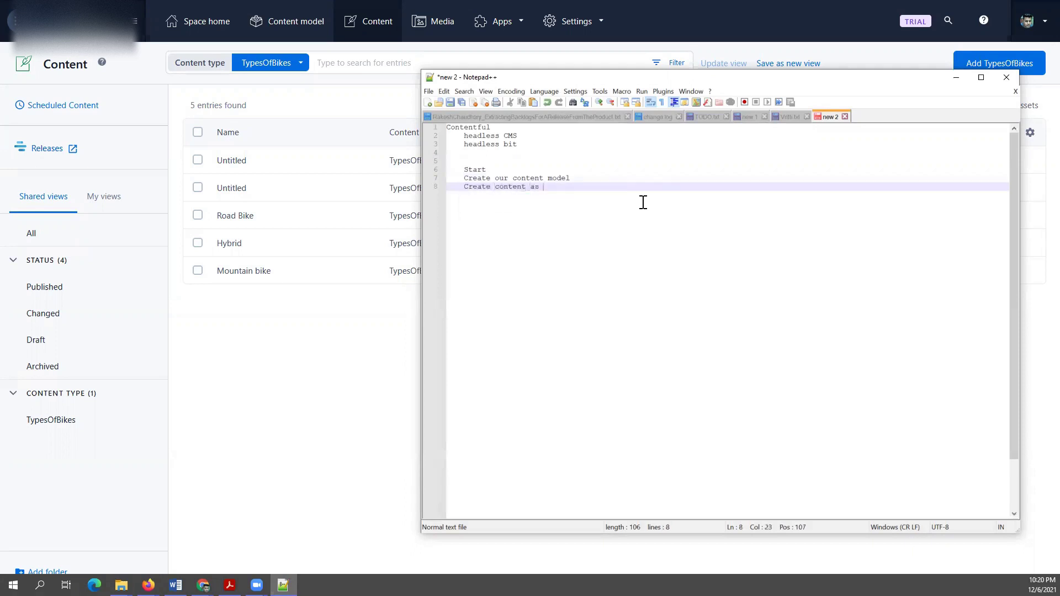
type("per the content model")
Tag the steps with '(Architect' and '(Technical Writer or the Content Developer)' role notes
key("Return")
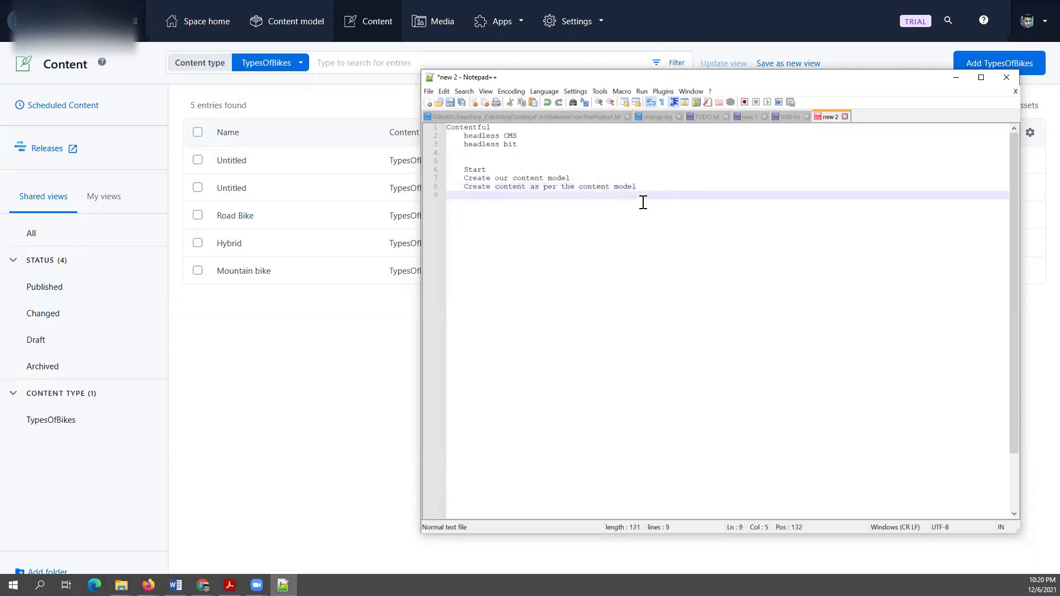
key("Up")
key("Up")
key("ctrl+Right")
key("ctrl+Right")
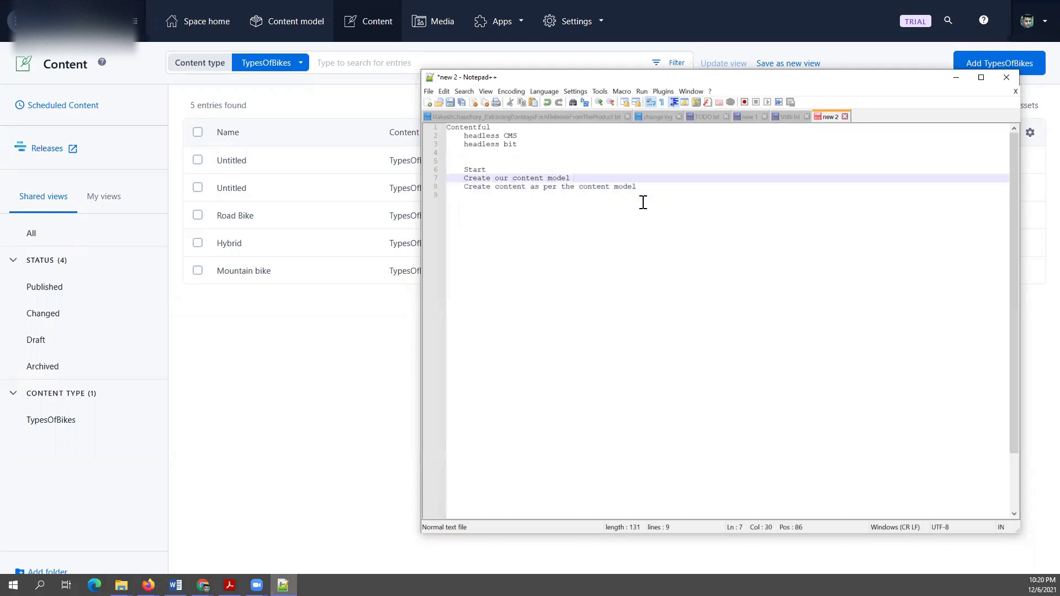
type("(Archite")
key("Down")
key("Down")
key("Left")
type("(Techni")
type("n")
type("ical Writer or t")
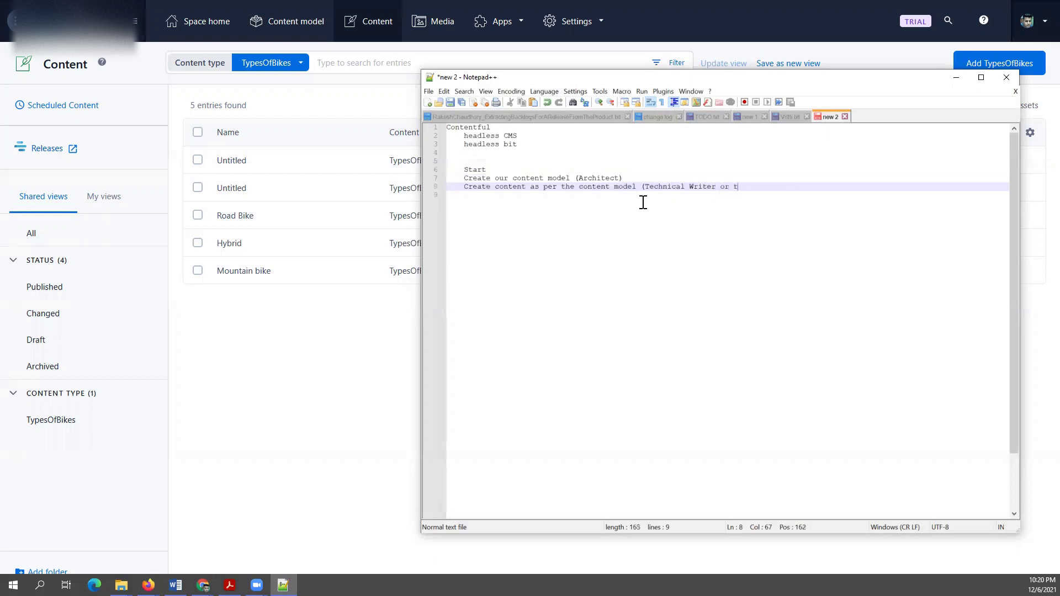
type("he Conte")
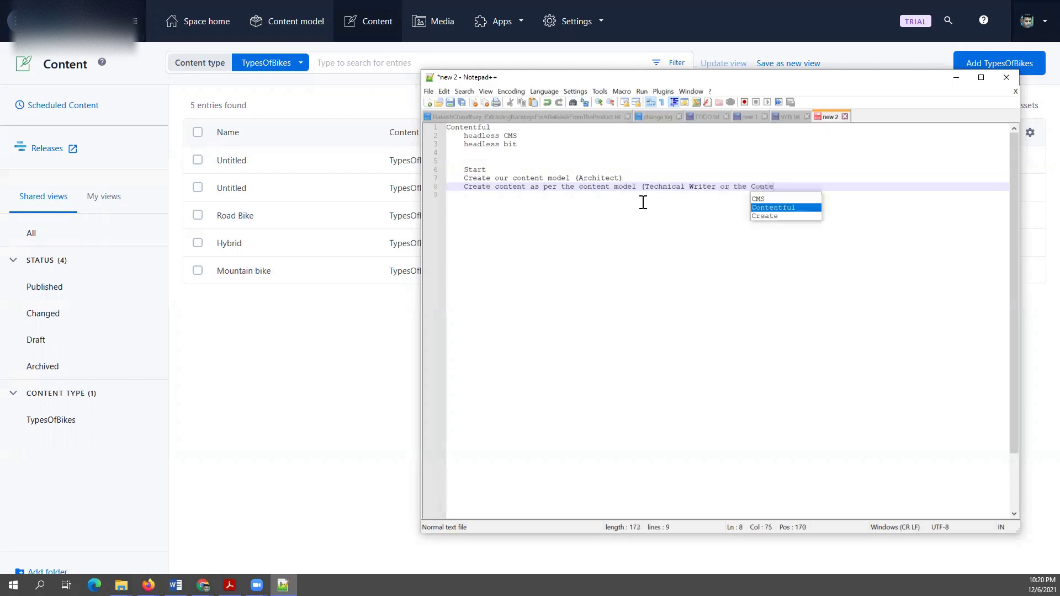
type("nt Developer")
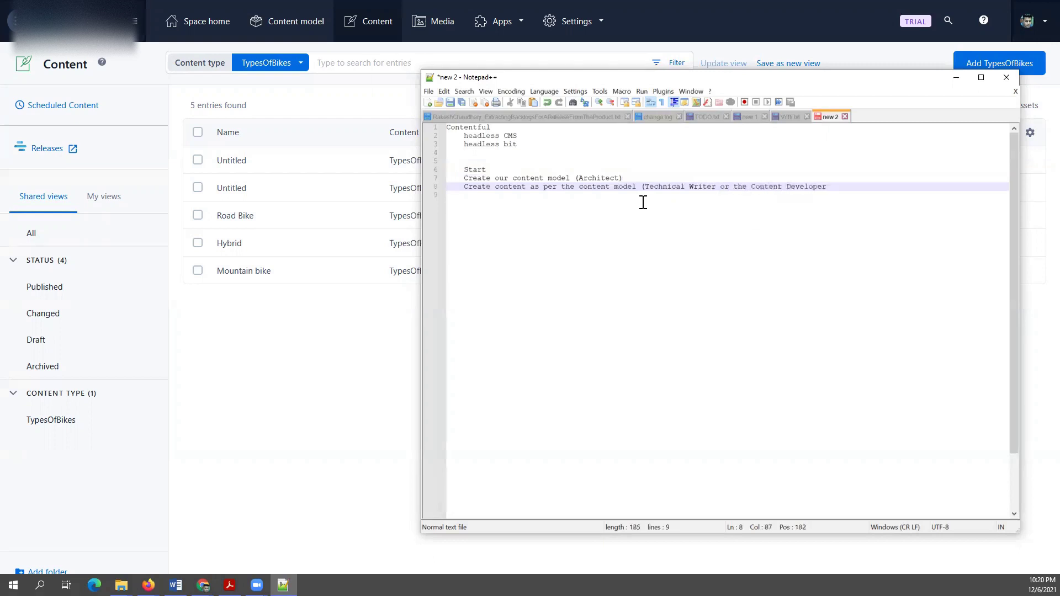
type(")")
Add a 'Consume the headless content' line followed by 'making REST API calls'
key("Return")
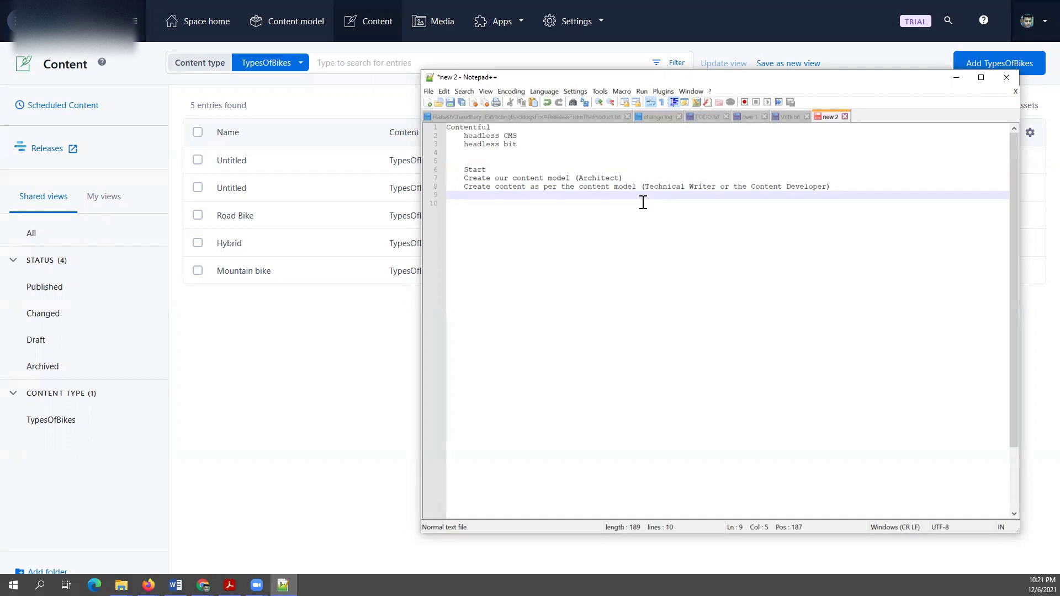
type("Consume the content")
type("headless content")
key("Return")
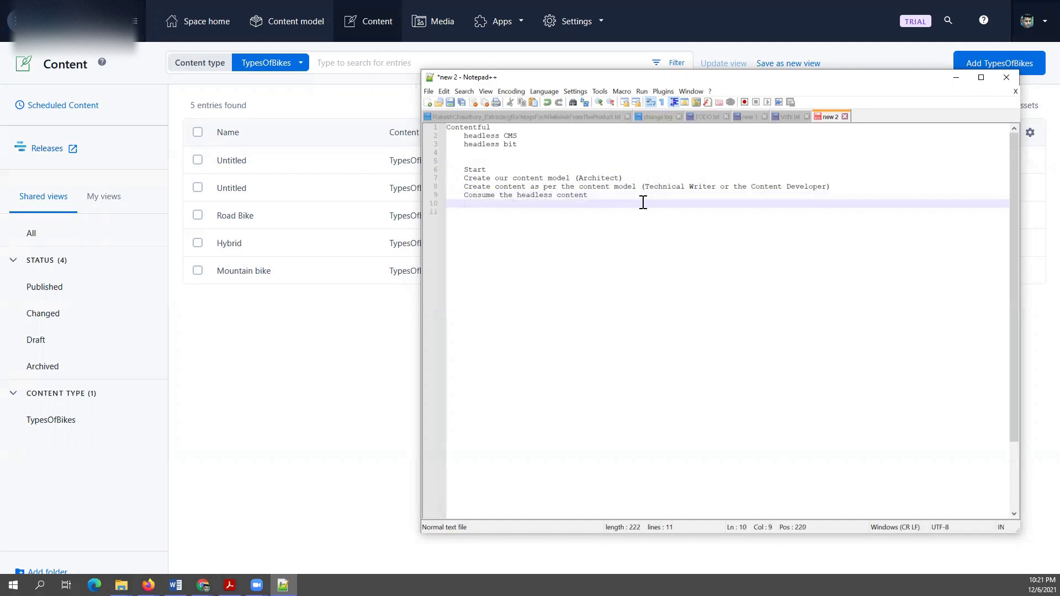
type("making REST API calls")
key("Return")
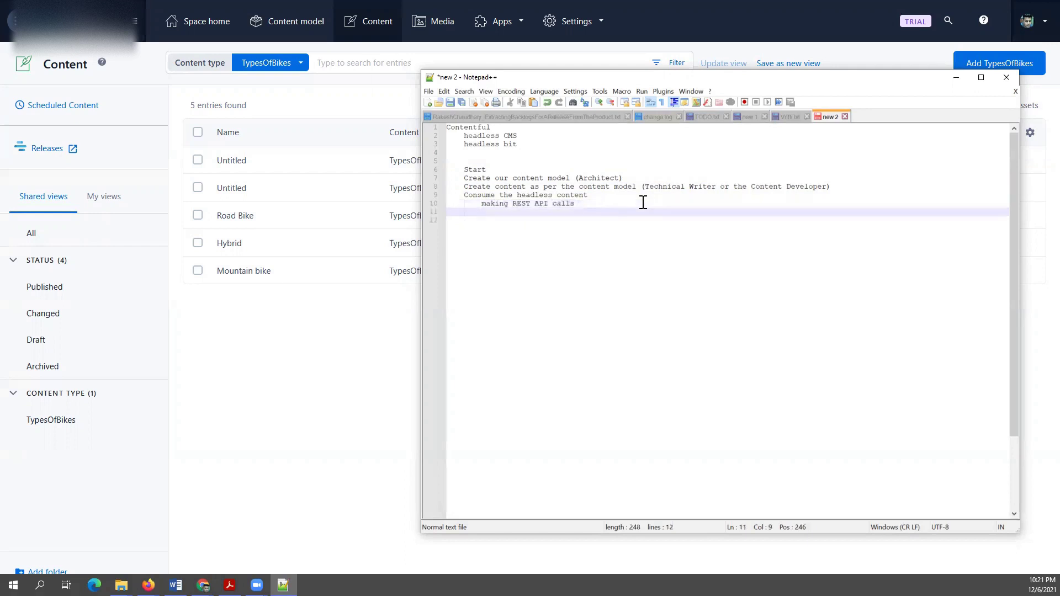
Add a further-indented line 'generate and use authentication' under the REST API line
key("Up")
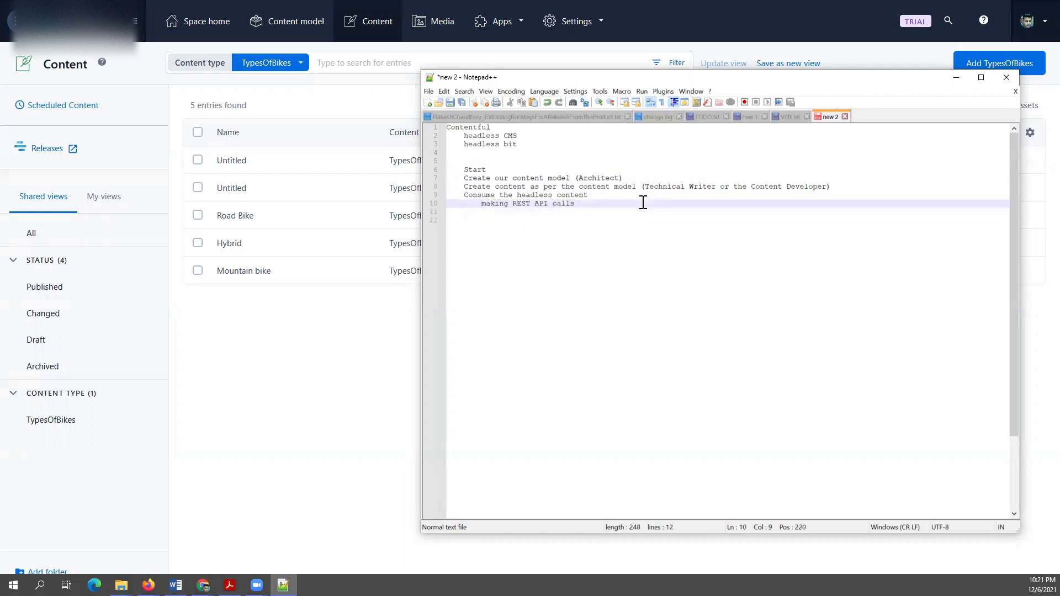
key("Down")
key("Tab")
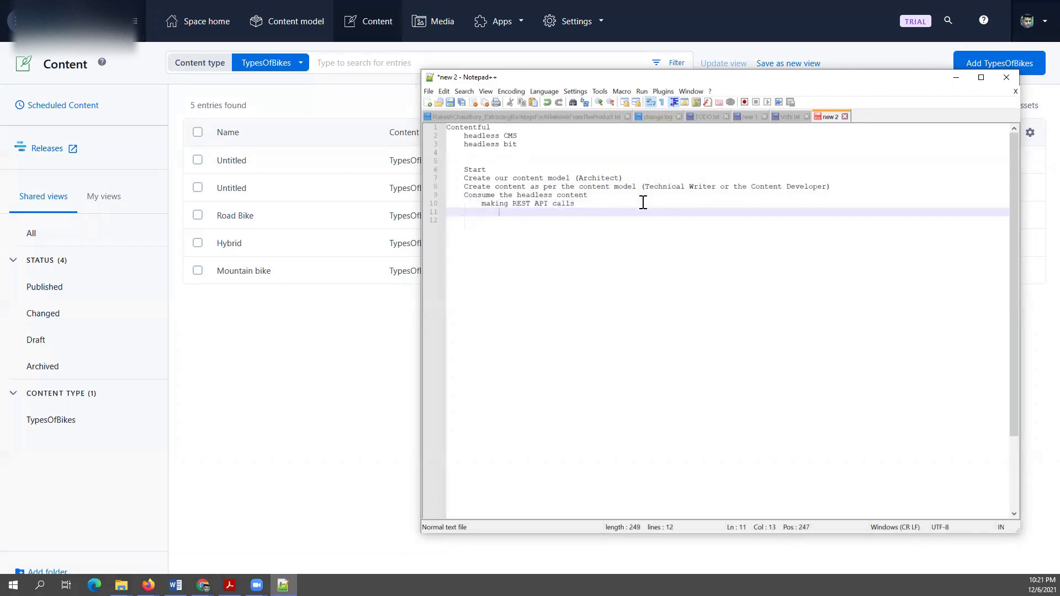
type("gemne")
key("BackSpace")
type("nerate and use a")
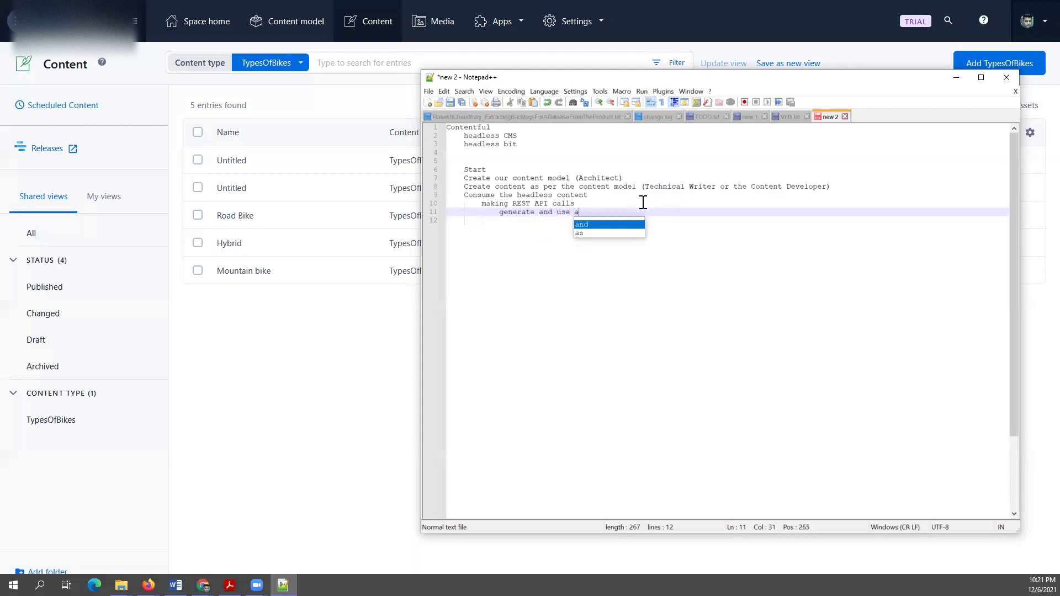
type("uthentication")
key("Return")
key("Return")
key("Left")
key("Left")
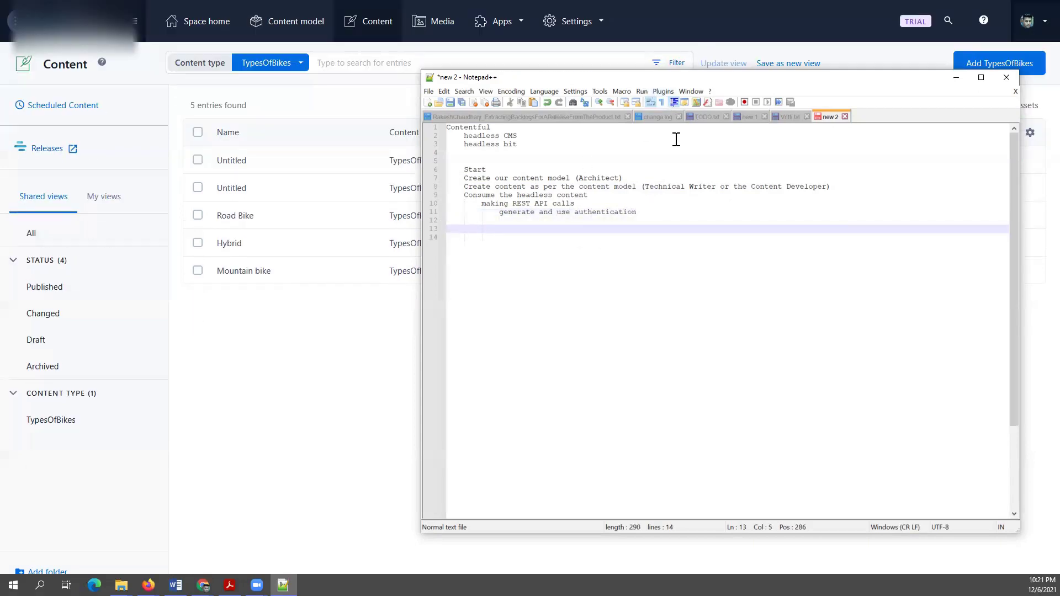
Load the cdn.contentful.com entries URL with access_token in a new tab, full screen, and scroll it
left_click(353, 358)
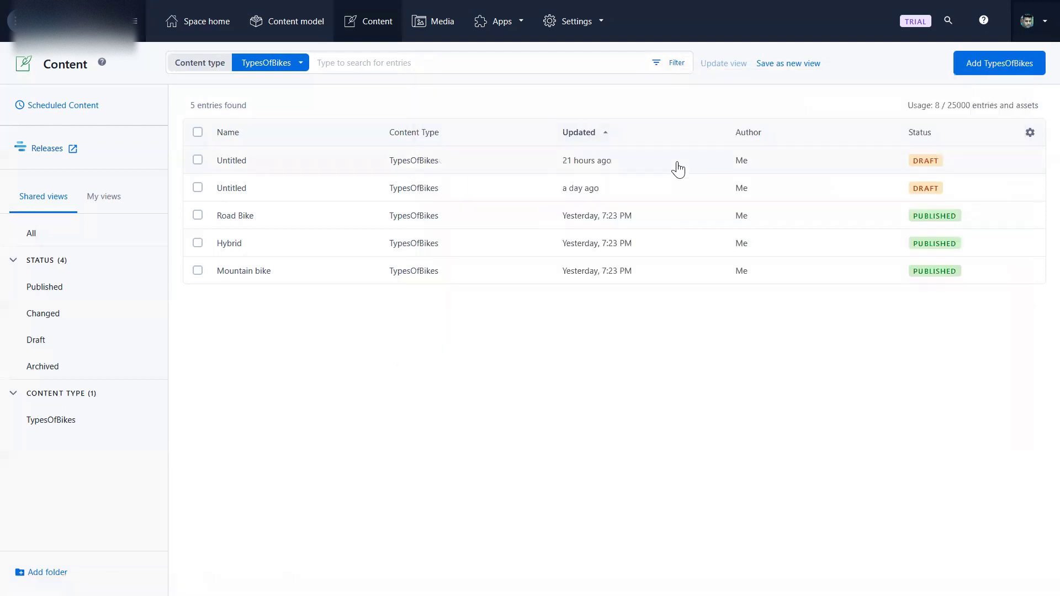
mouse_move(641, 46)
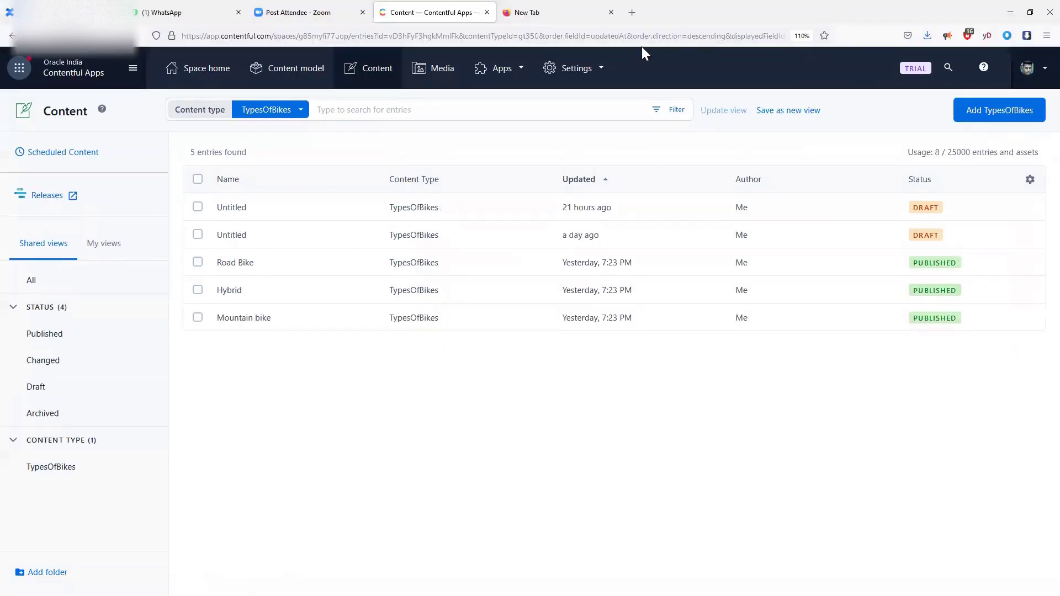
left_click(531, 20)
left_click(401, 40)
type("cdn")
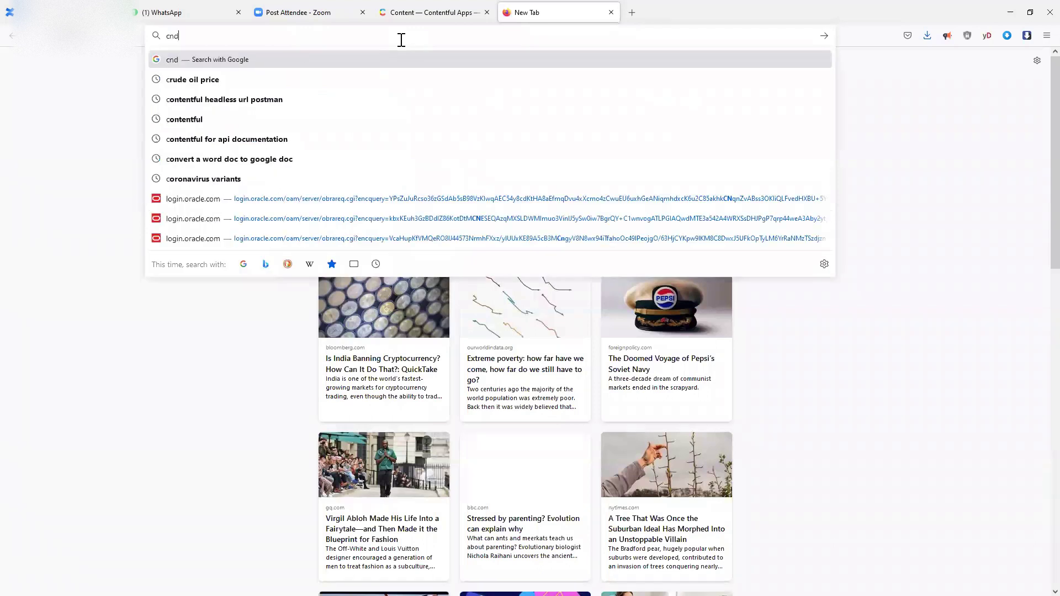
key("Down")
key("Down")
key("Down")
key("Down")
key("Down")
key("Down")
key("Down")
key("Down")
key("Return")
key("F11")
key("ctrl+0")
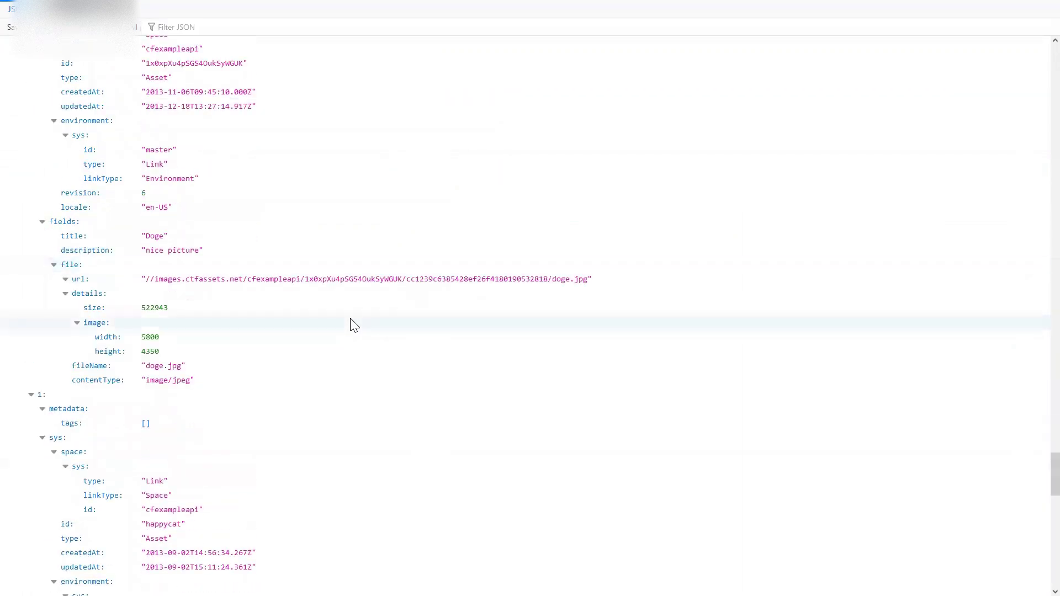
scroll(353, 324, "down", 4)
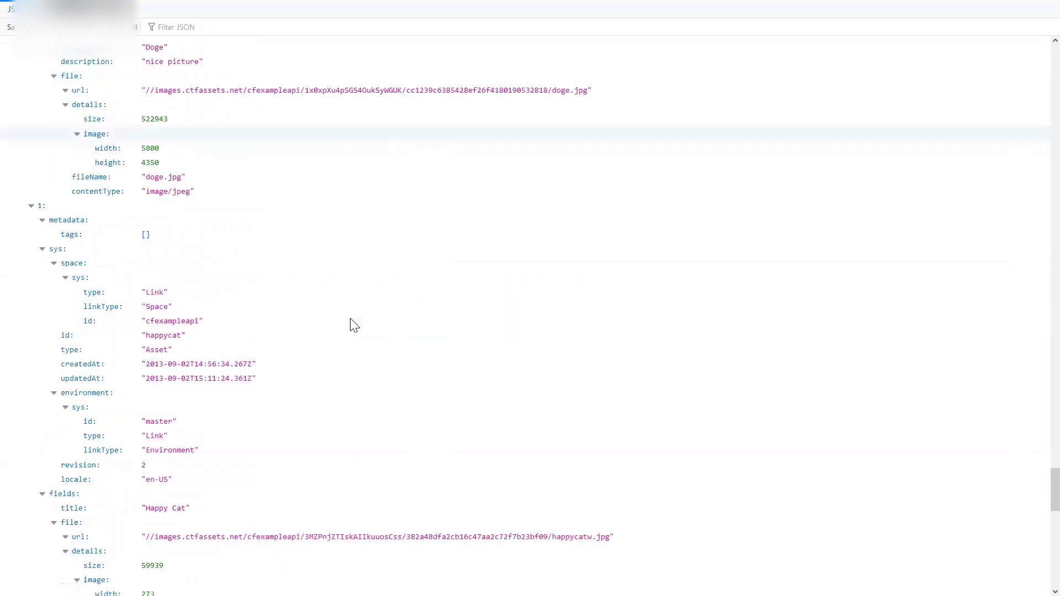
scroll(354, 324, "up", 20)
scroll(1037, 429, "up", 20)
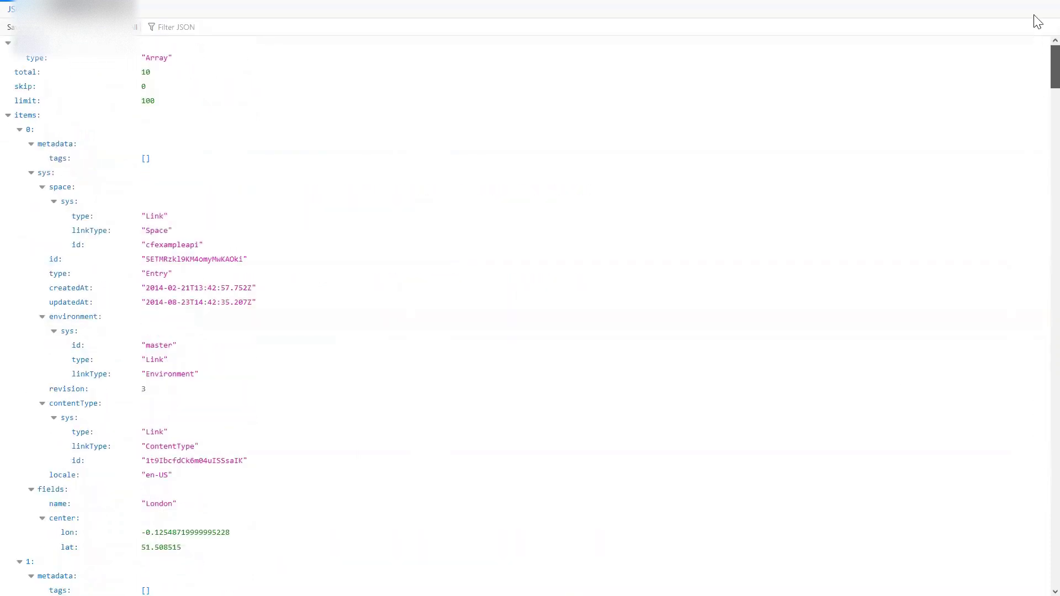
Retype 'cdn' in the address bar to browse the Contentful URL suggestions again
left_click(266, 35)
type("cnd")
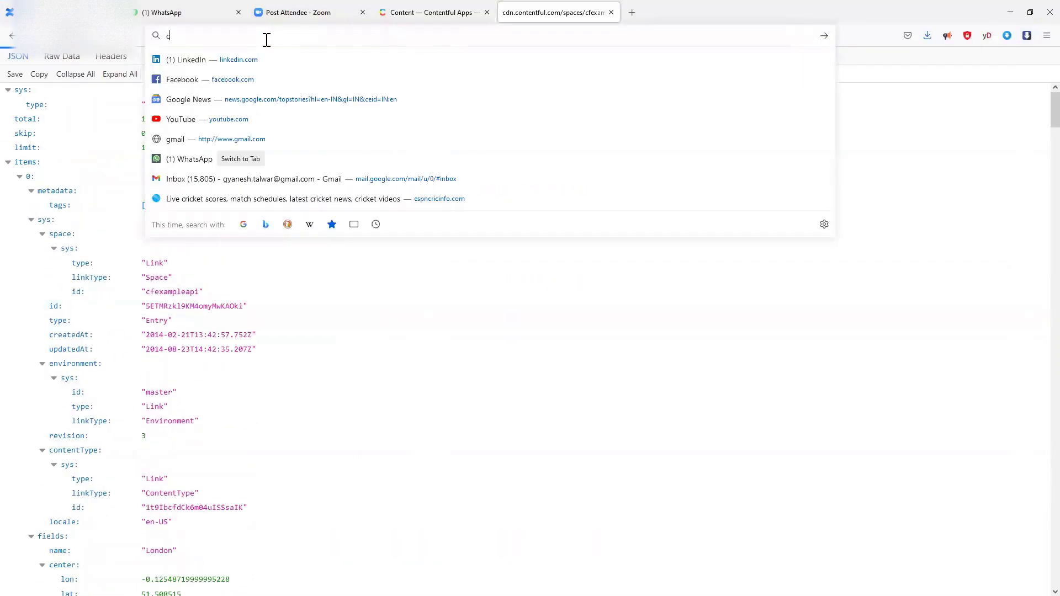
key("Down")
key("Down")
key("Up")
key("Up")
key("Up")
key("Up")
key("BackSpace")
key("BackSpace")
key("BackSpace")
key("BackSpace")
key("Escape")
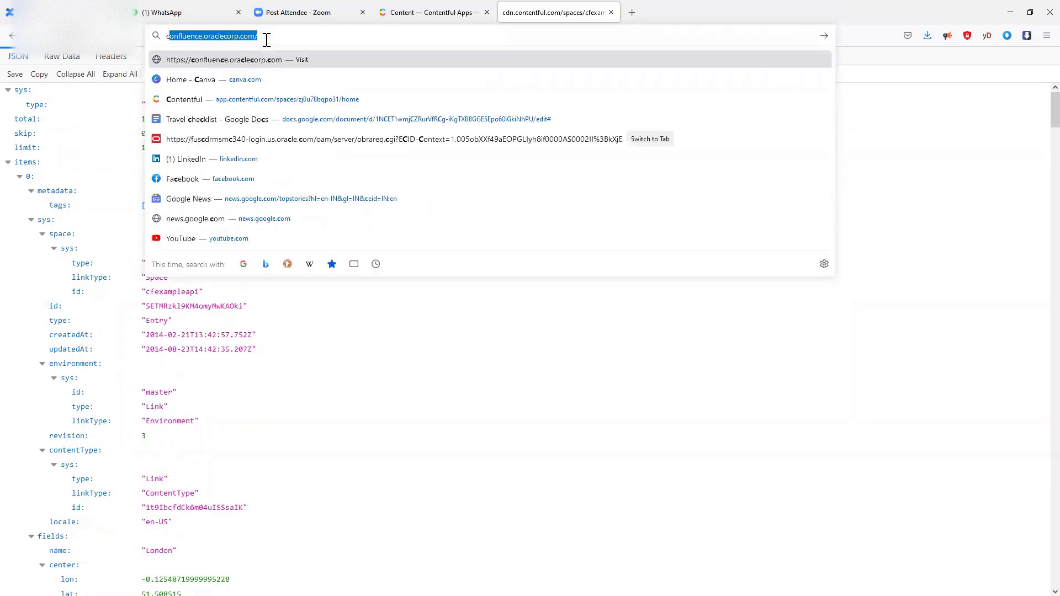
type("cdn")
key("Down")
key("Down")
key("Down")
key("Down")
key("Down")
key("Down")
key("Down")
key("Down")
key("Down")
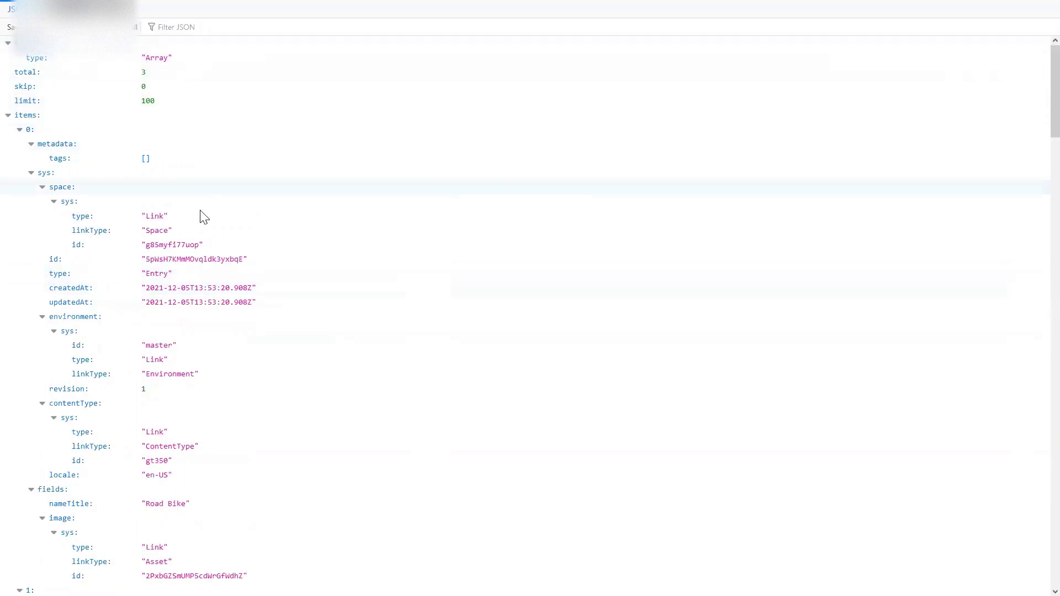
Scroll to the Road bike asset and highlight its title, description and image file details
scroll(243, 291, "down", 19)
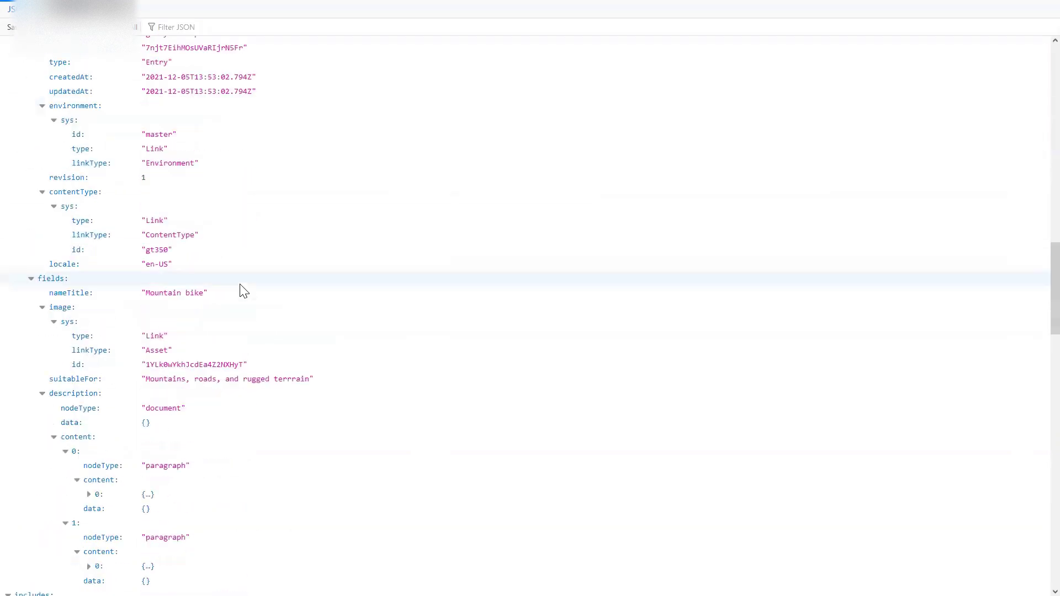
scroll(244, 291, "down", 6)
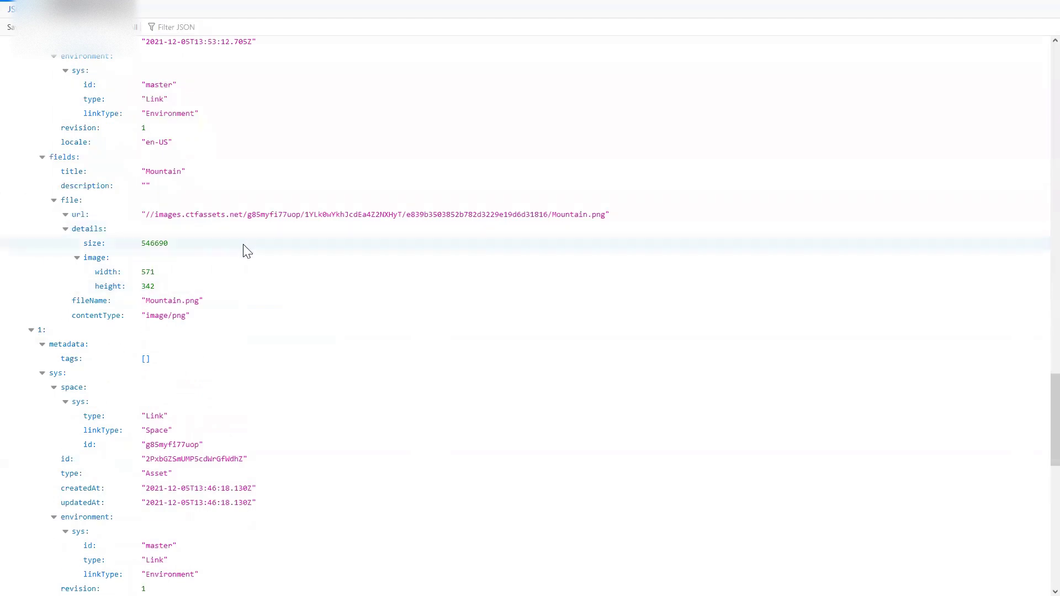
scroll(245, 251, "down", 5)
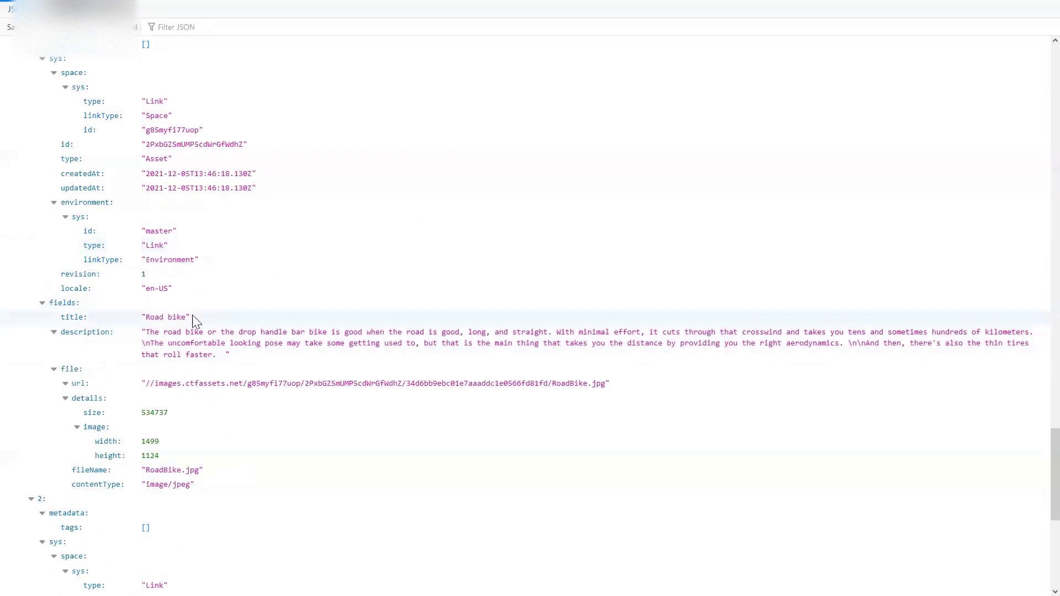
left_click_drag(192, 317, 141, 318)
left_click(229, 355)
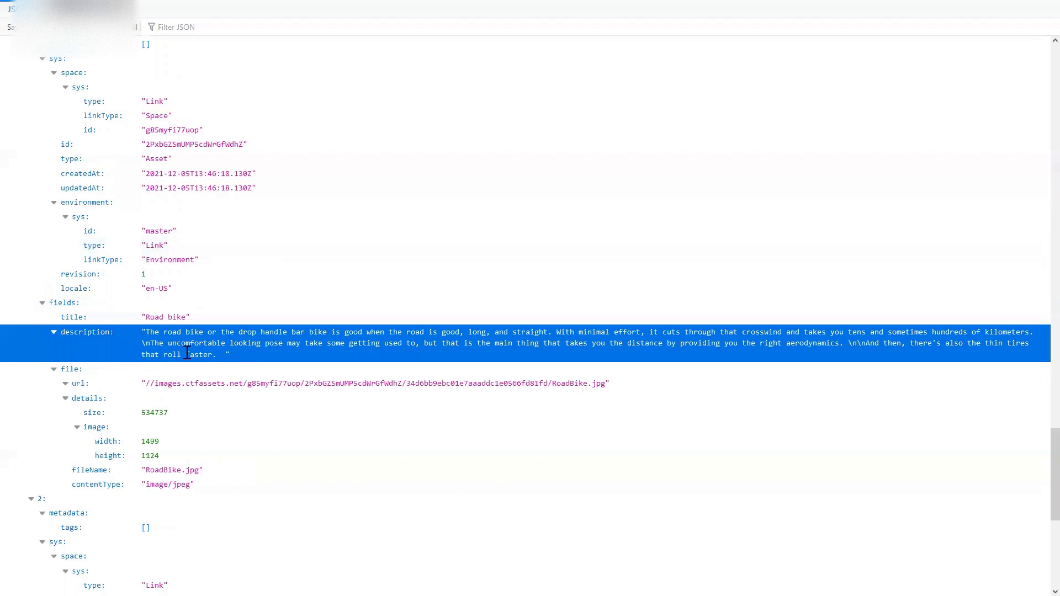
left_click_drag(229, 355, 143, 330)
left_click(144, 330)
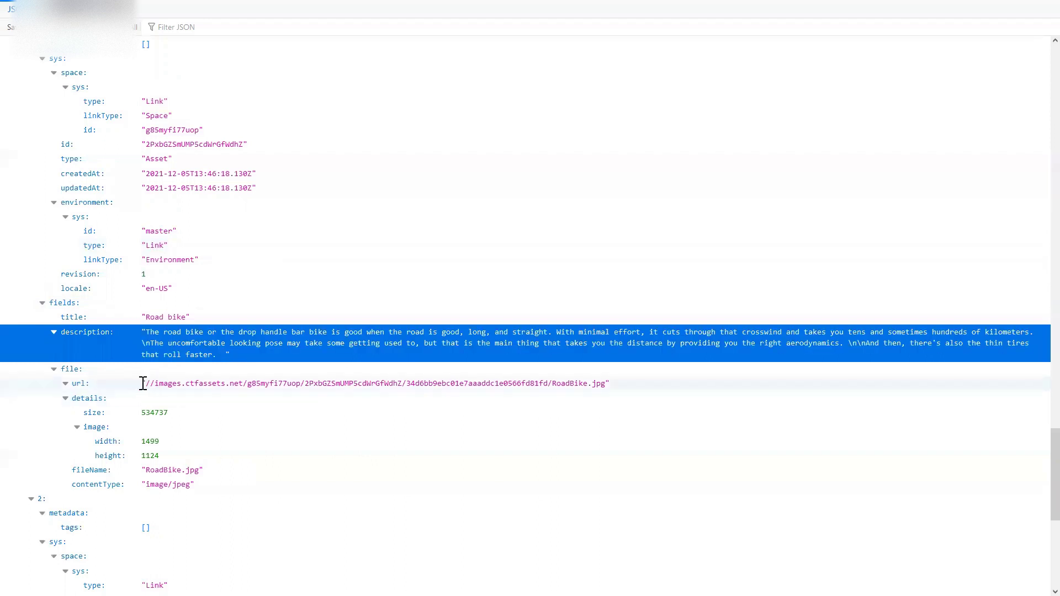
left_click(580, 402)
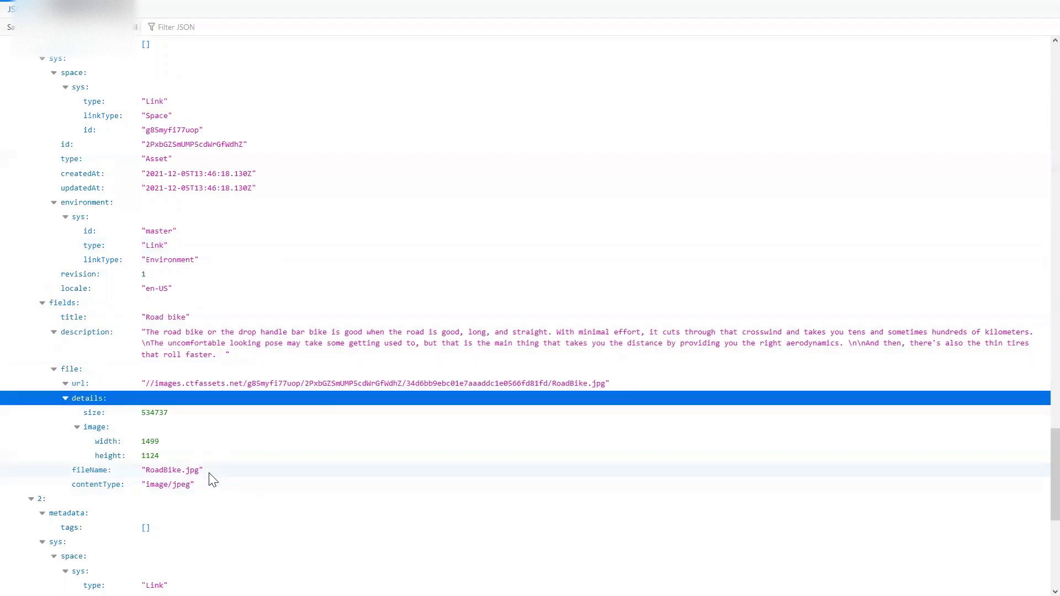
left_click_drag(190, 471, 142, 471)
Highlight the Hybrid asset title, then scroll back up to the limit 100 and first item's sys
scroll(247, 435, "down", 1)
scroll(182, 336, "down", 3)
scroll(218, 353, "up", 5)
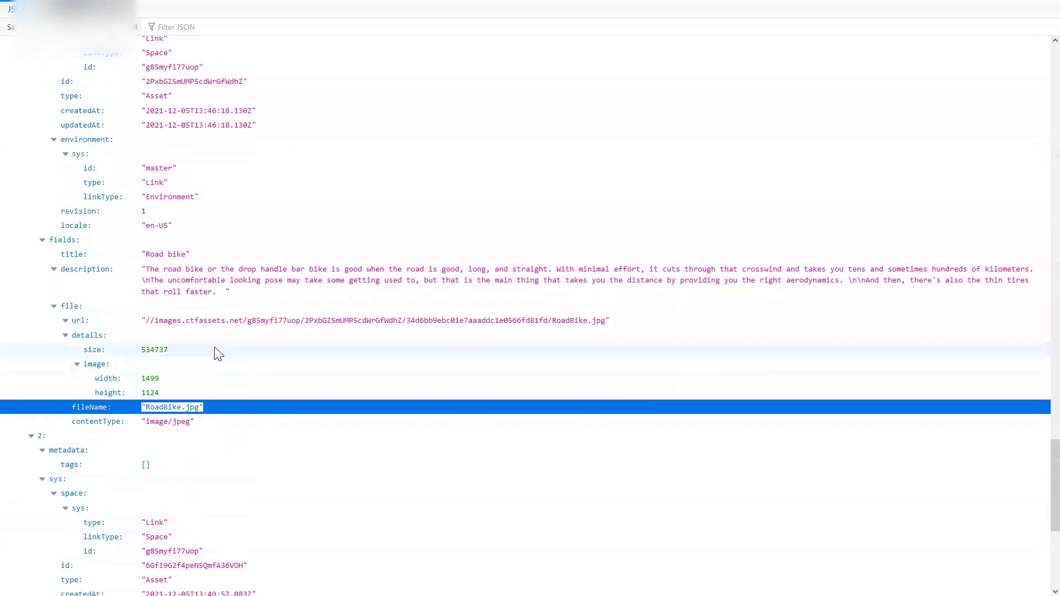
scroll(398, 392, "down", 8)
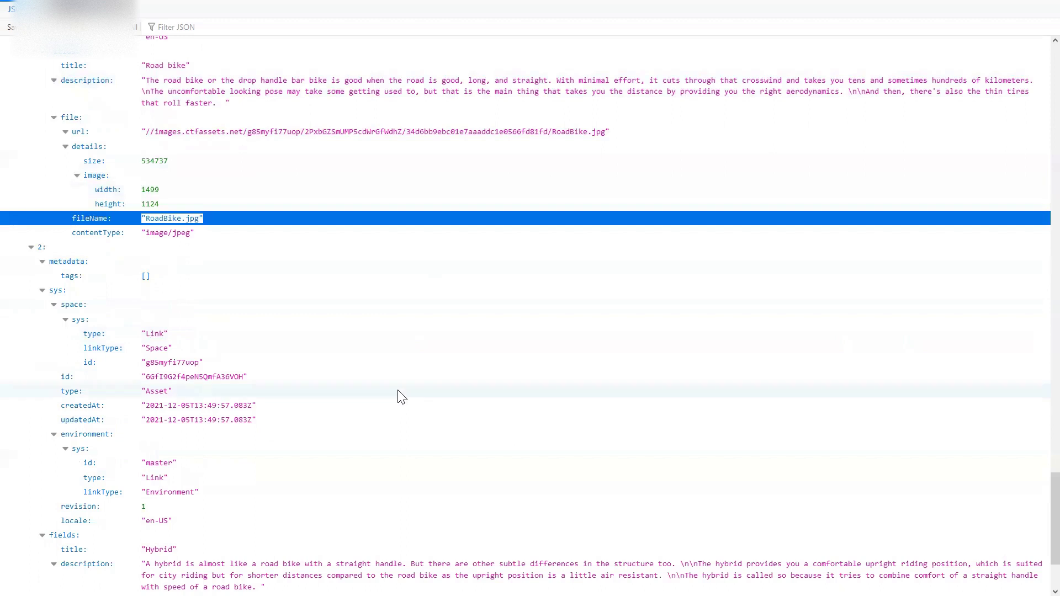
left_click_drag(145, 422, 385, 421)
scroll(428, 387, "up", 20)
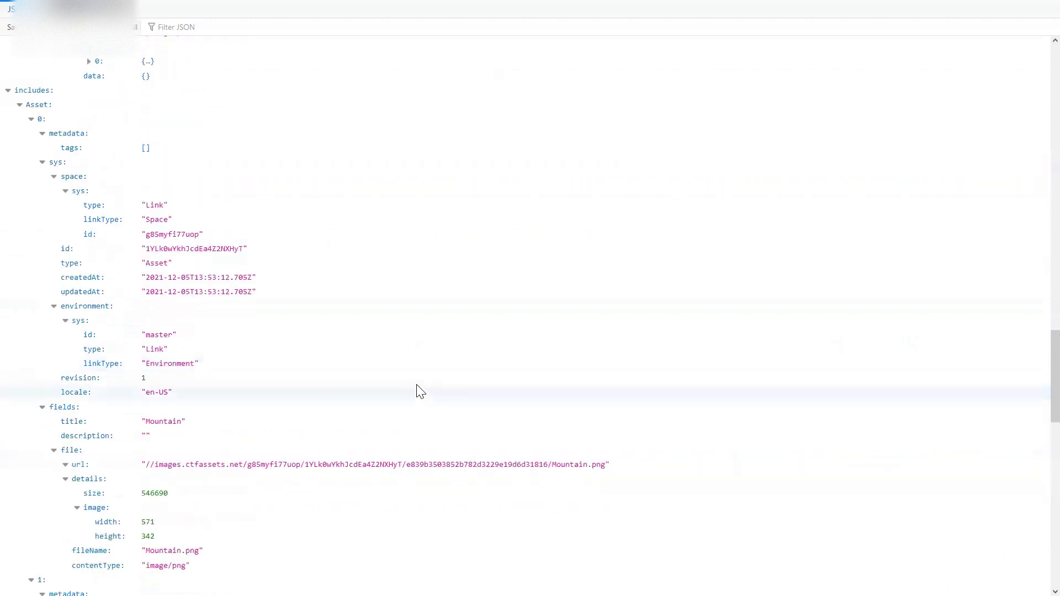
scroll(436, 369, "up", 20)
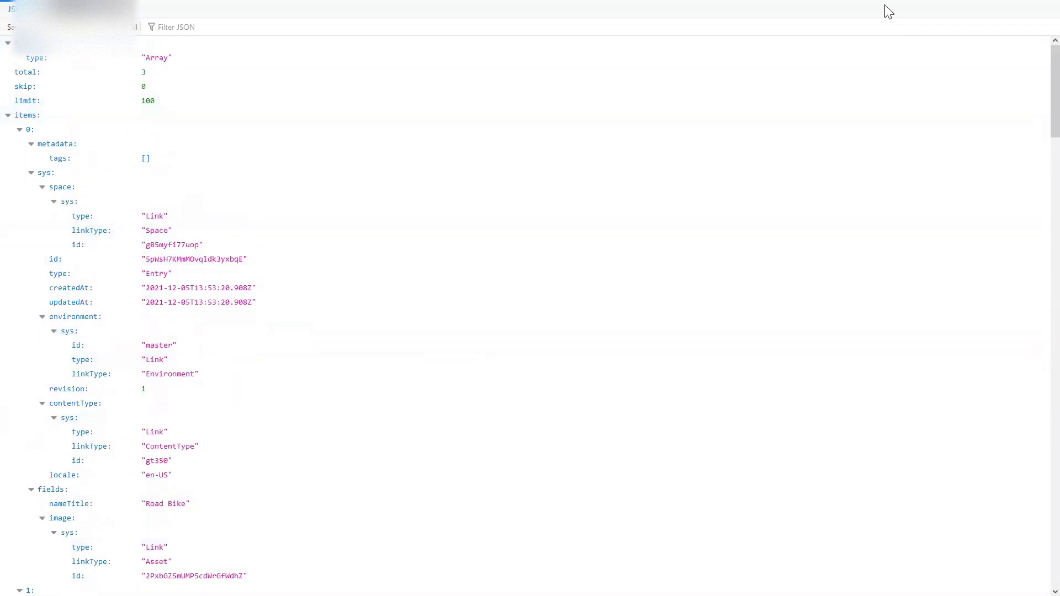
key("Down")
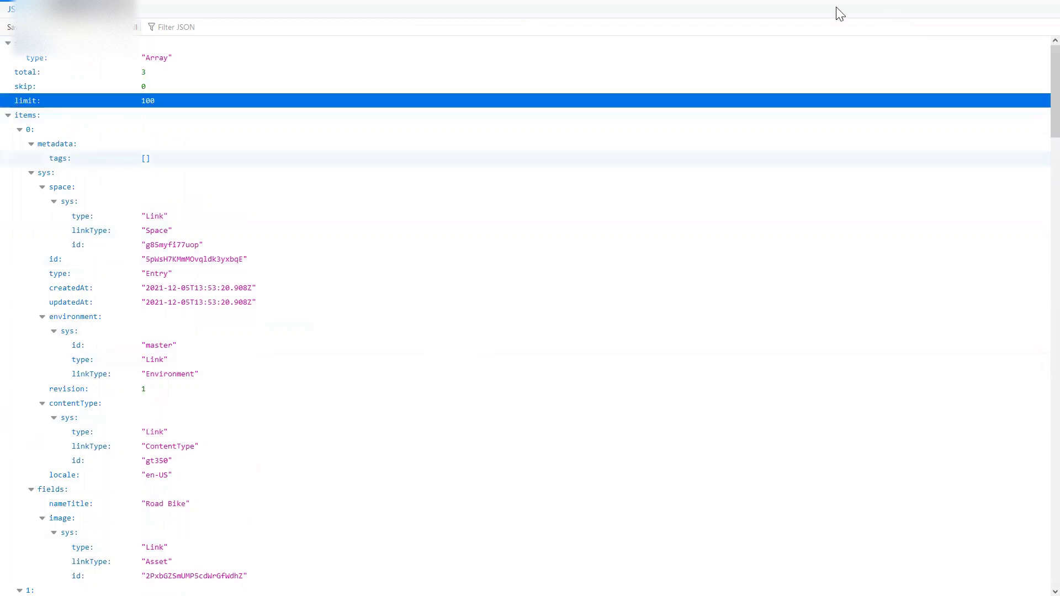
left_click(811, 175)
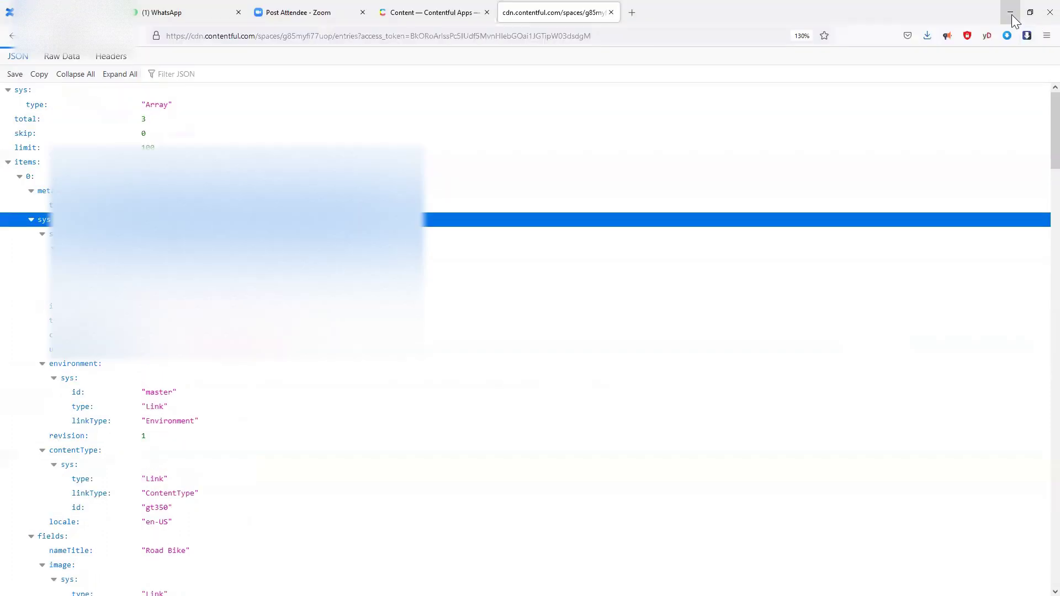
Minimize and restore Firefox, then switch to the Contentful entries tab
left_click(1010, 12)
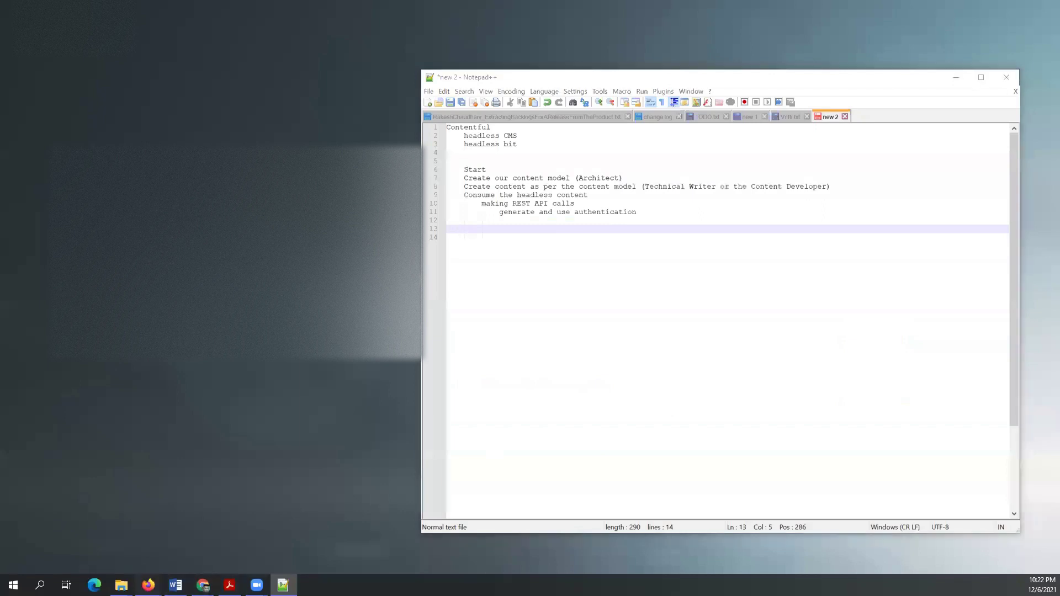
mouse_move(148, 584)
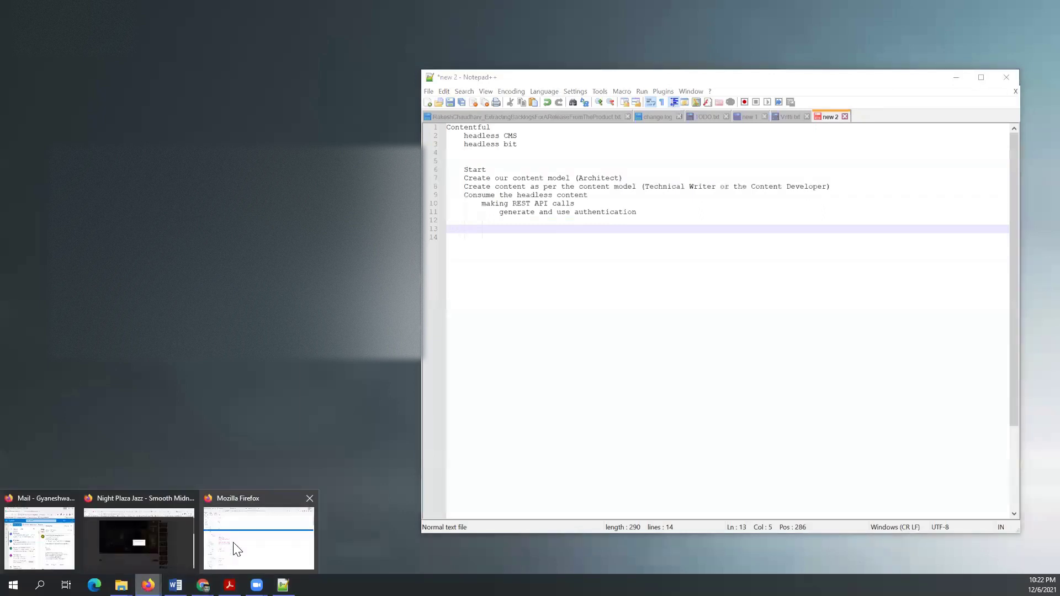
left_click(234, 550)
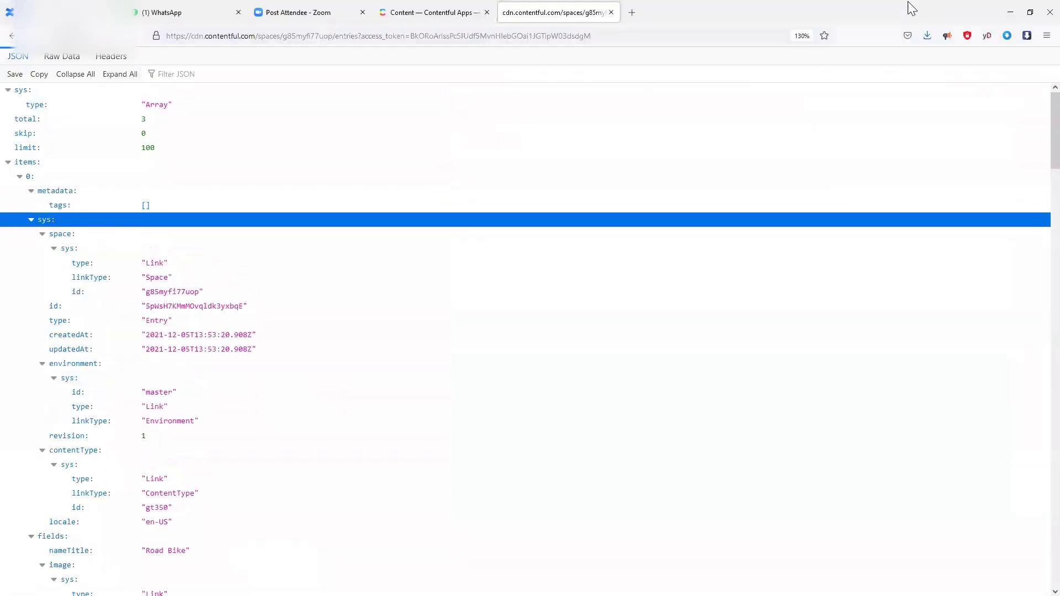
left_click(401, 15)
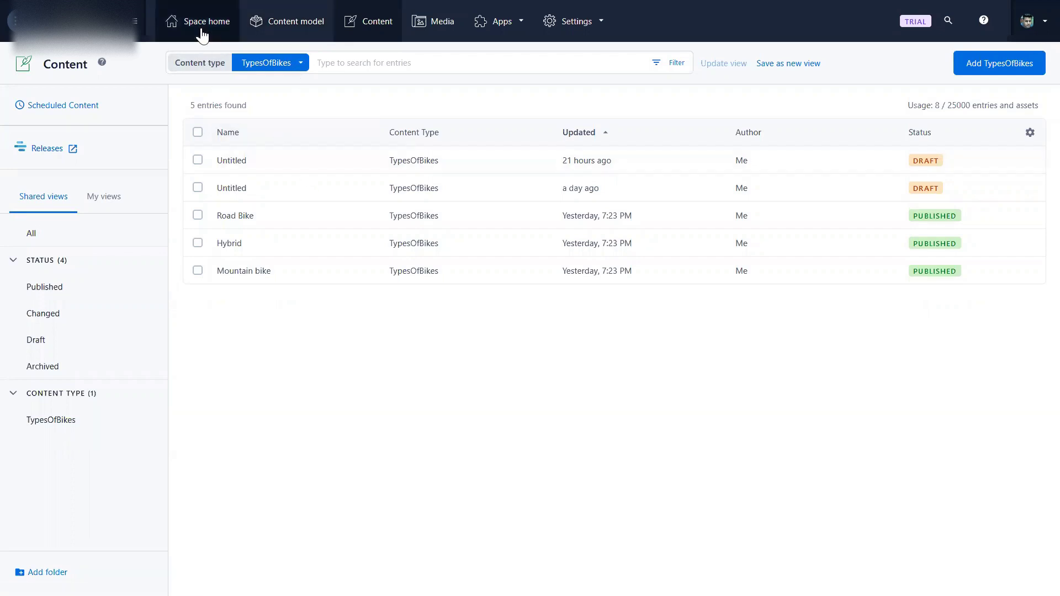
From Content model, add a new content type named TypeOfBike with API identifier typeOfBike
left_click(303, 26)
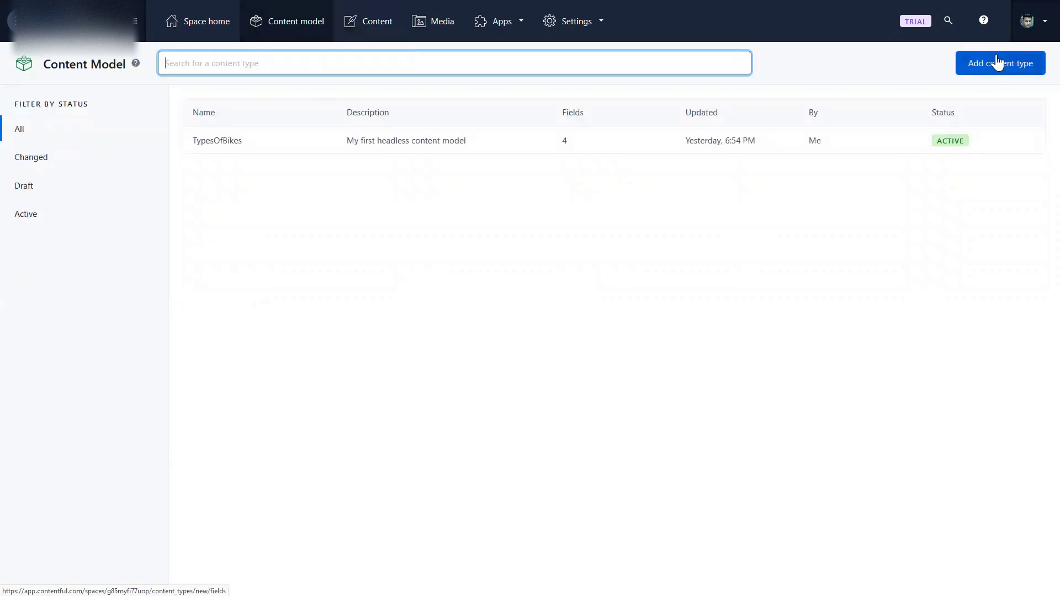
left_click(997, 62)
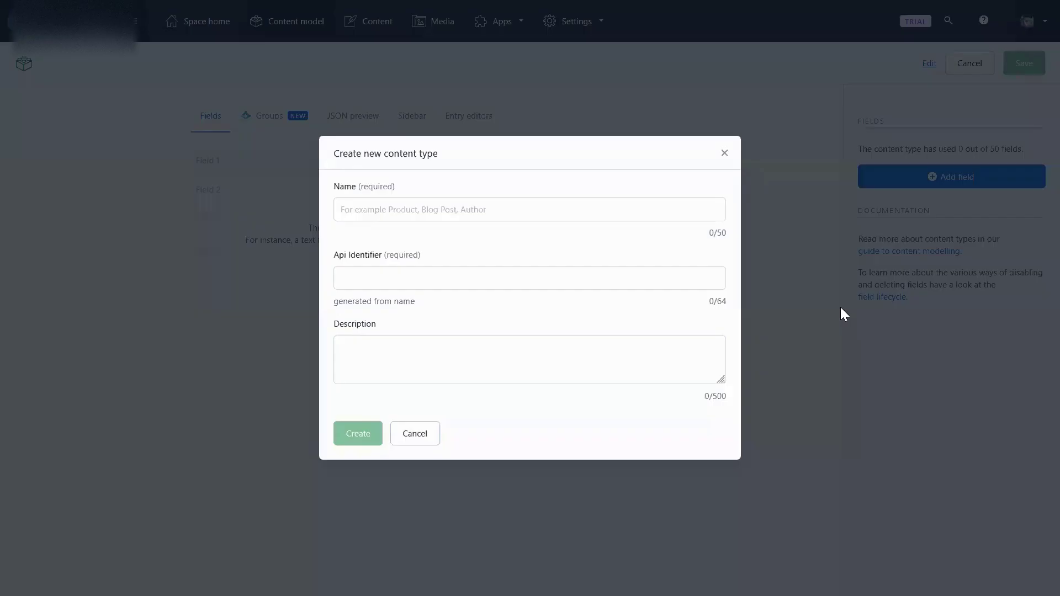
left_click(366, 209)
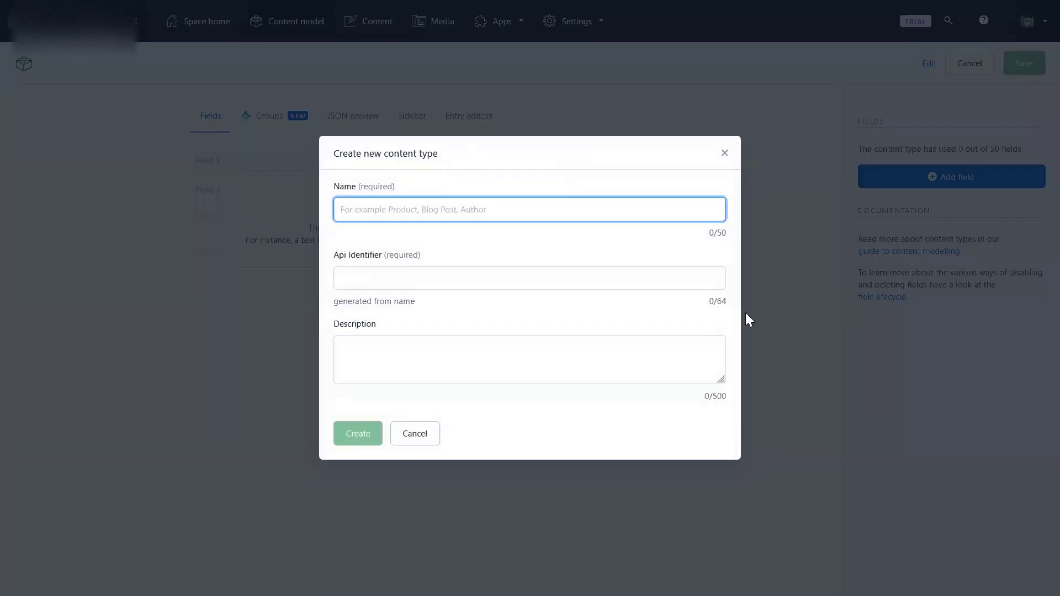
type("TypeOfBike")
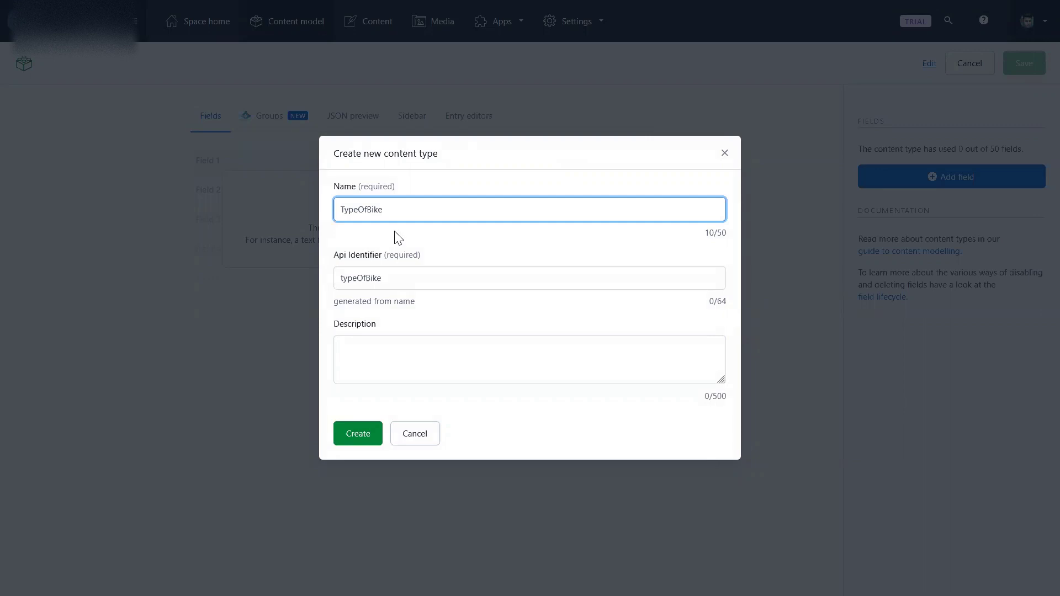
Cancel the TypeOfBike content type, open TypesOfBikes, and start adding a Number field
left_click(429, 436)
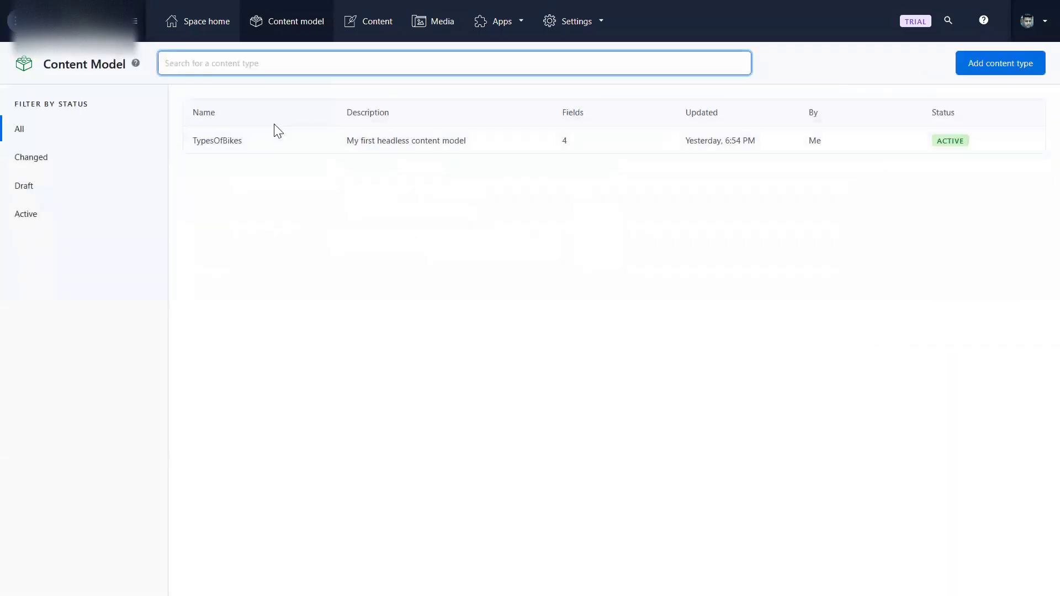
left_click(268, 147)
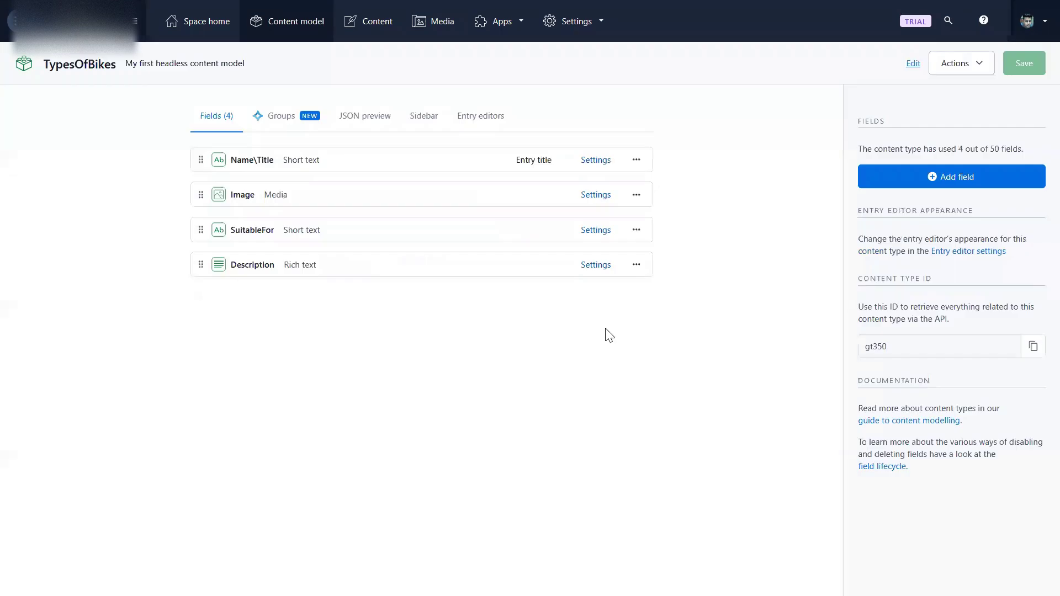
left_click(940, 174)
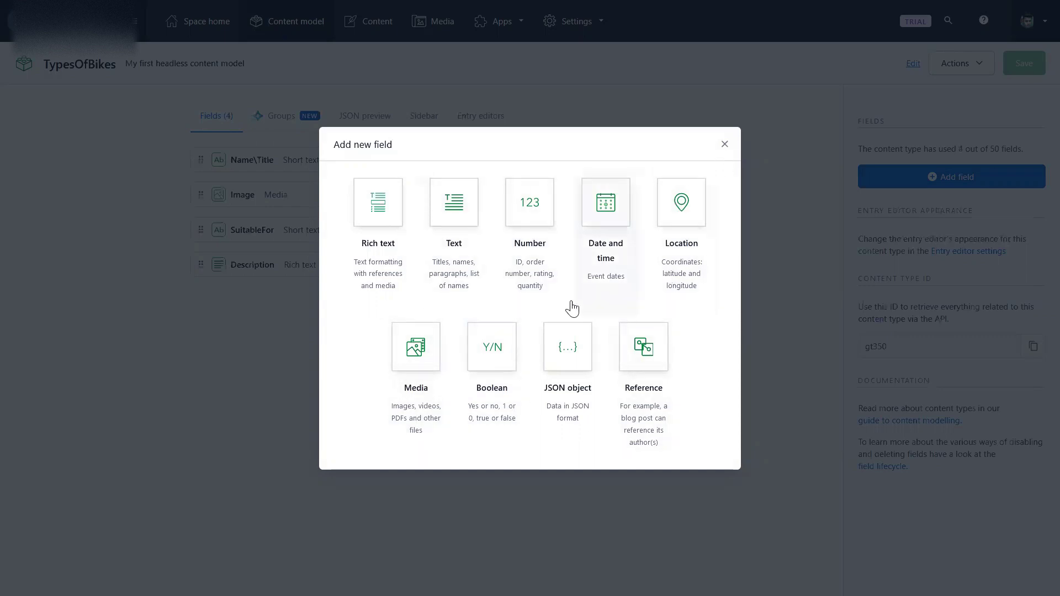
Create an integer number field named sadfafa in TypesOfBikes
left_click(535, 213)
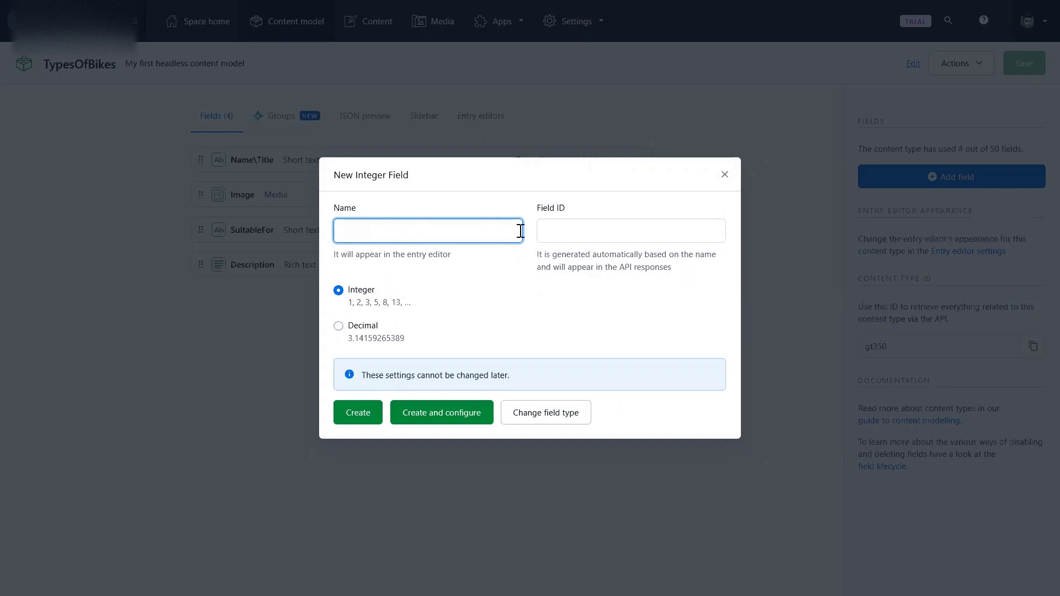
left_click(569, 231)
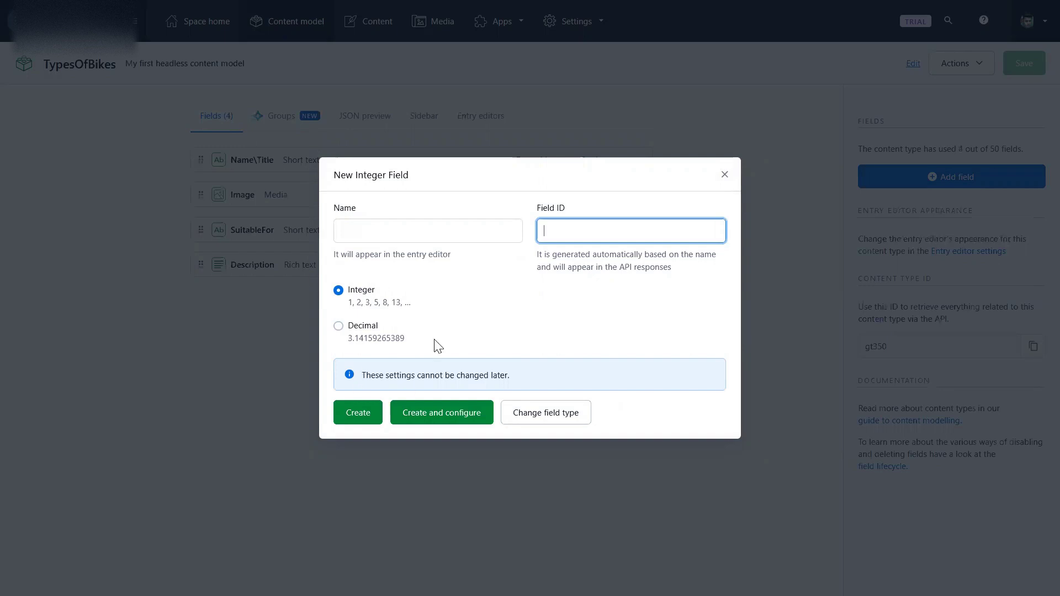
left_click(339, 239)
type("sadfafa")
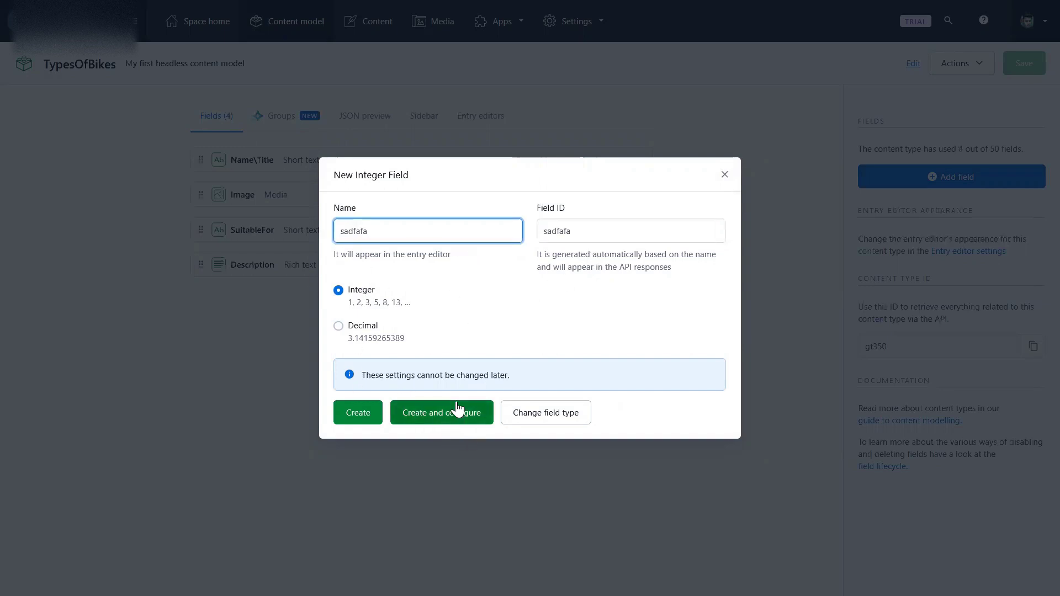
left_click(458, 411)
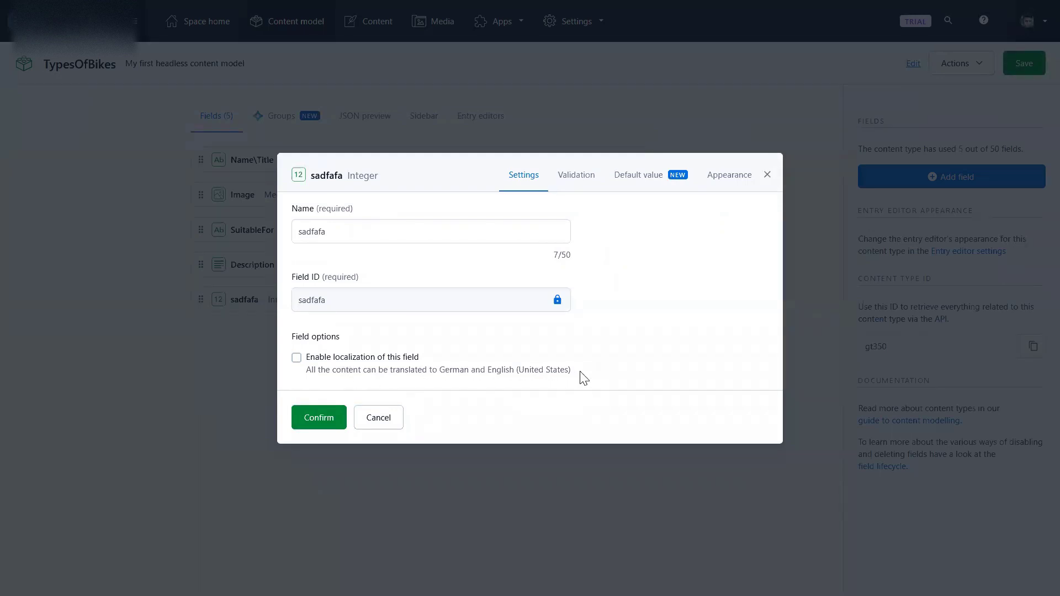
Close the sadfafa field settings and delete the field from the model
double_click(453, 368)
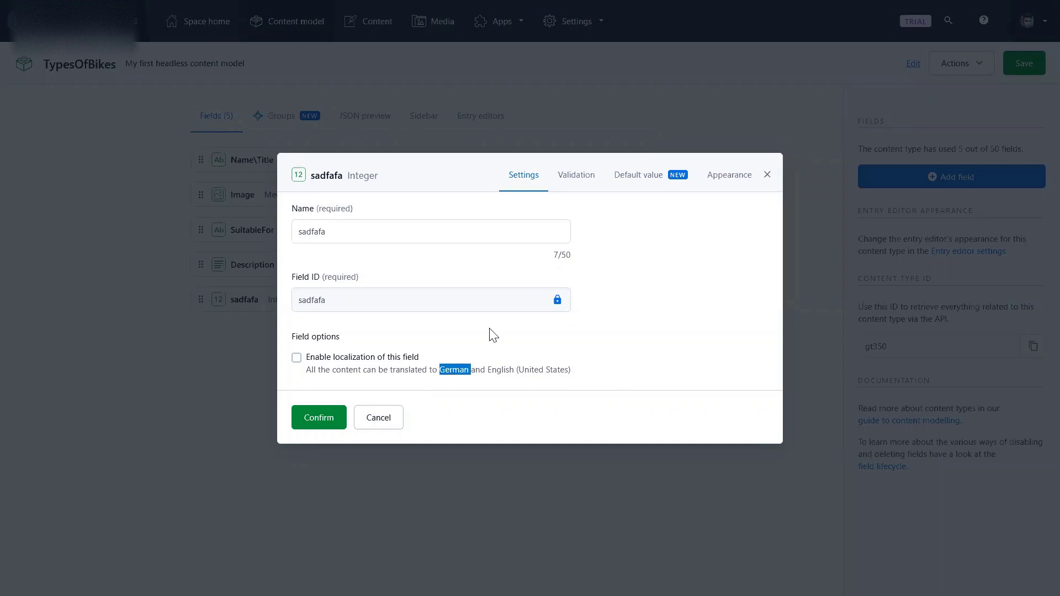
left_click(769, 176)
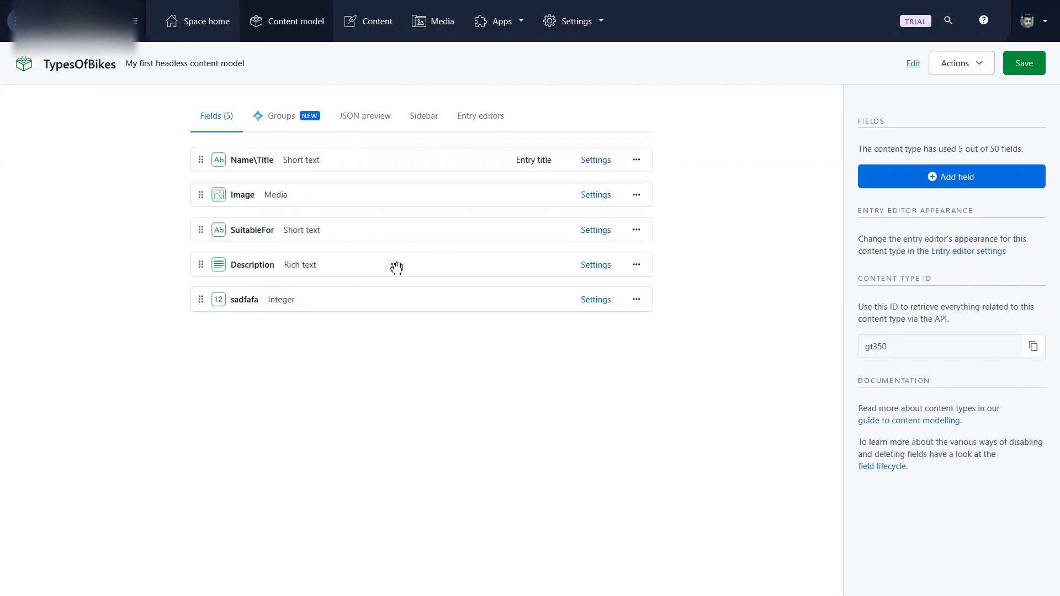
left_click(636, 299)
left_click(648, 372)
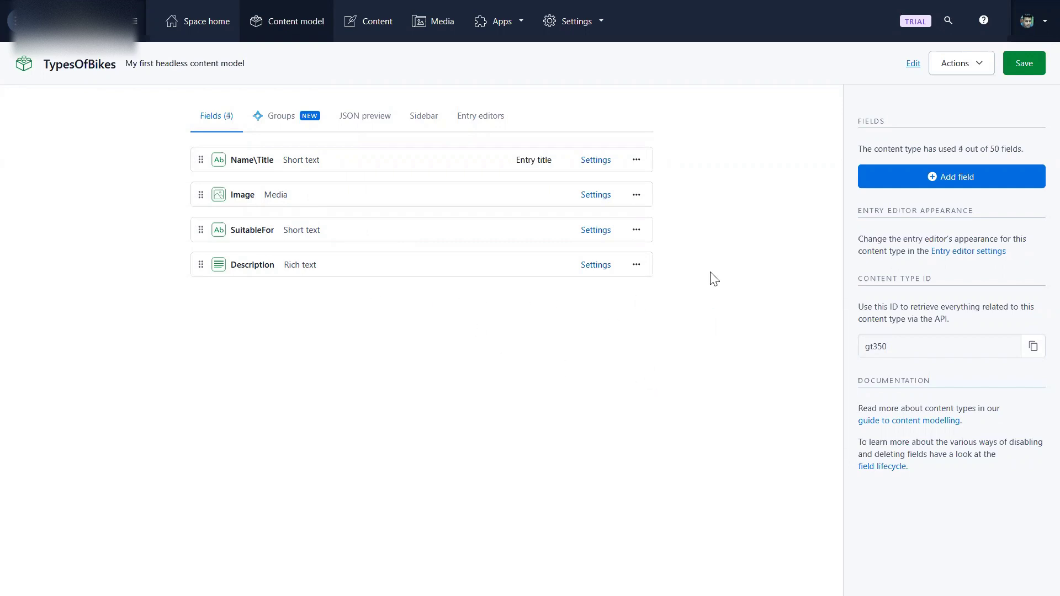
Leave the model discarding unsaved changes and open the Road Bike entry
left_click(372, 19)
left_click(504, 332)
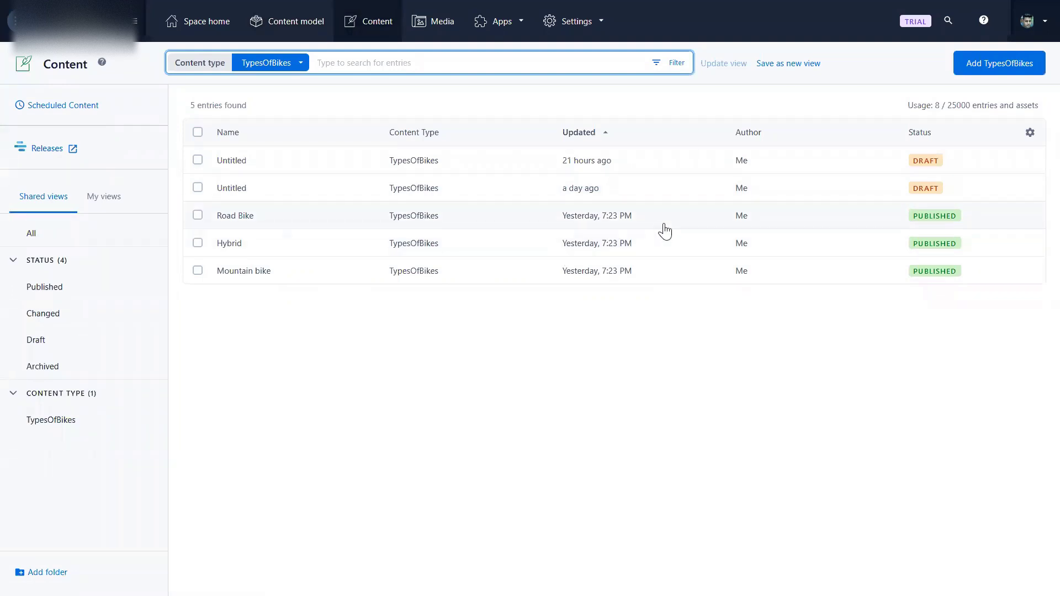
left_click(518, 222)
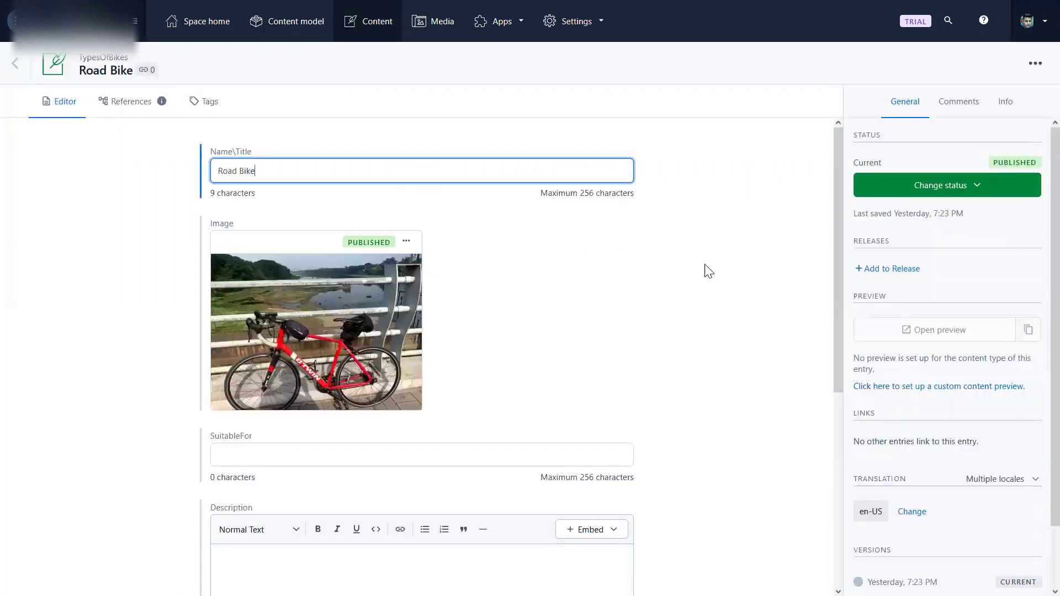
scroll(490, 268, "down", 3)
scroll(489, 260, "up", 2)
scroll(525, 275, "down", 3)
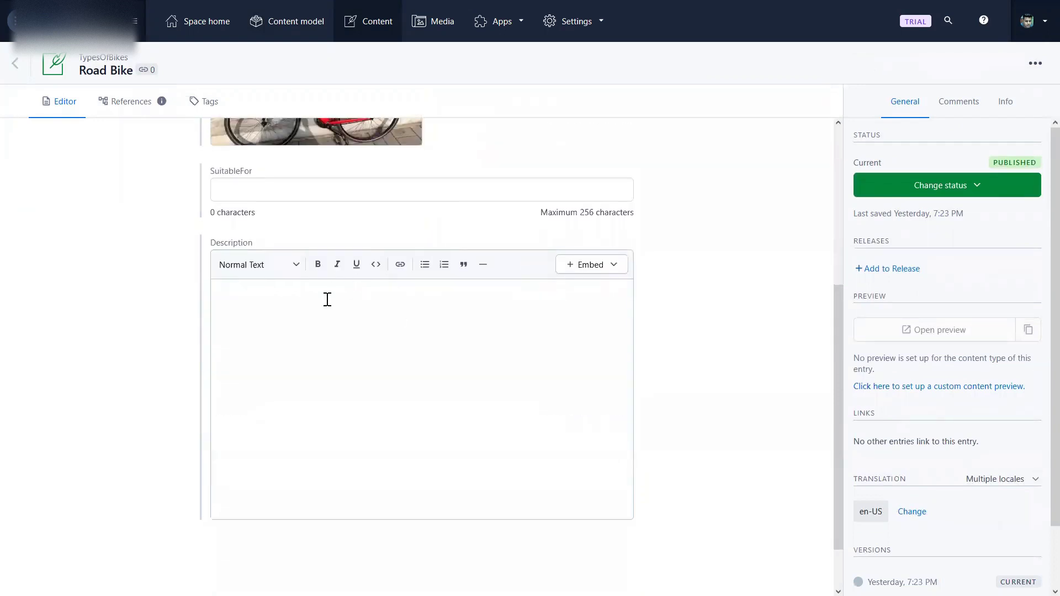
Fill SuitableFor with 'long rides/good road/straight roads' and add Description 'blah blah blah'
left_click(324, 302)
left_click(279, 192)
scroll(759, 237, "up", 3)
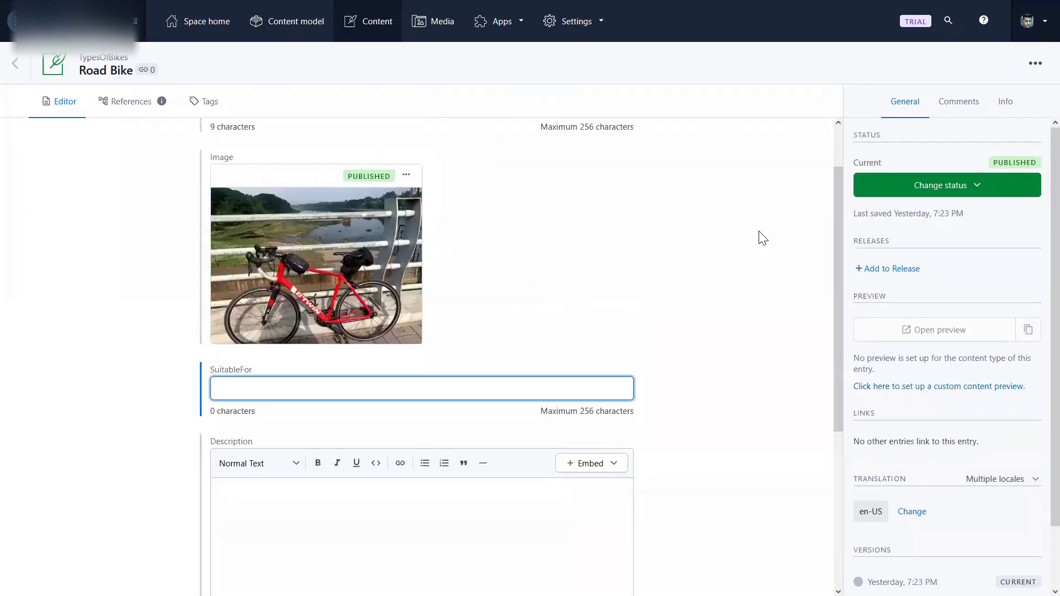
type("long rides")
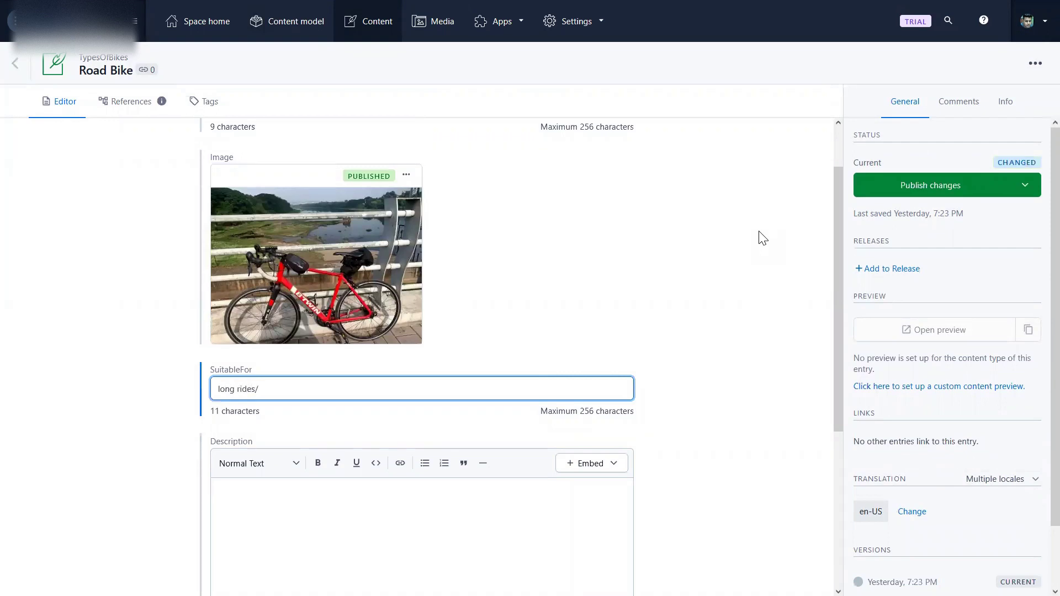
type("/good road/straight roads")
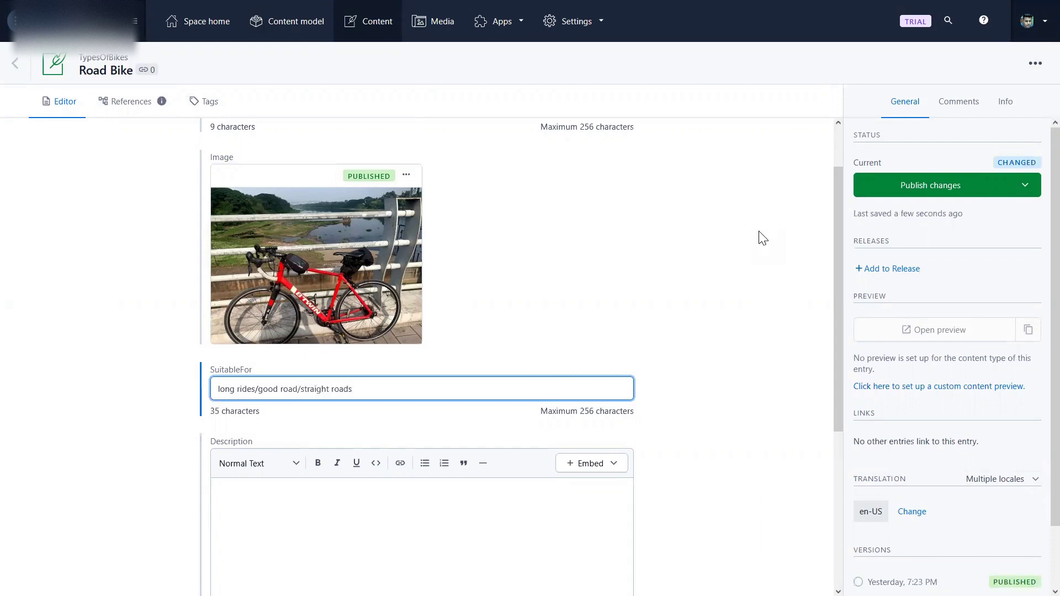
left_click(495, 528)
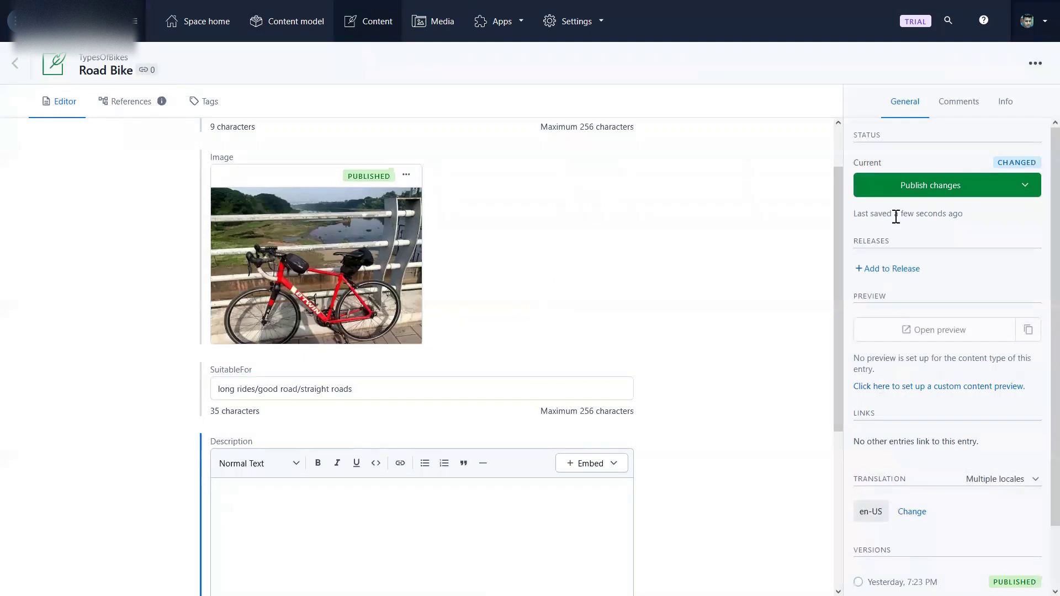
scroll(585, 358, "down", 3)
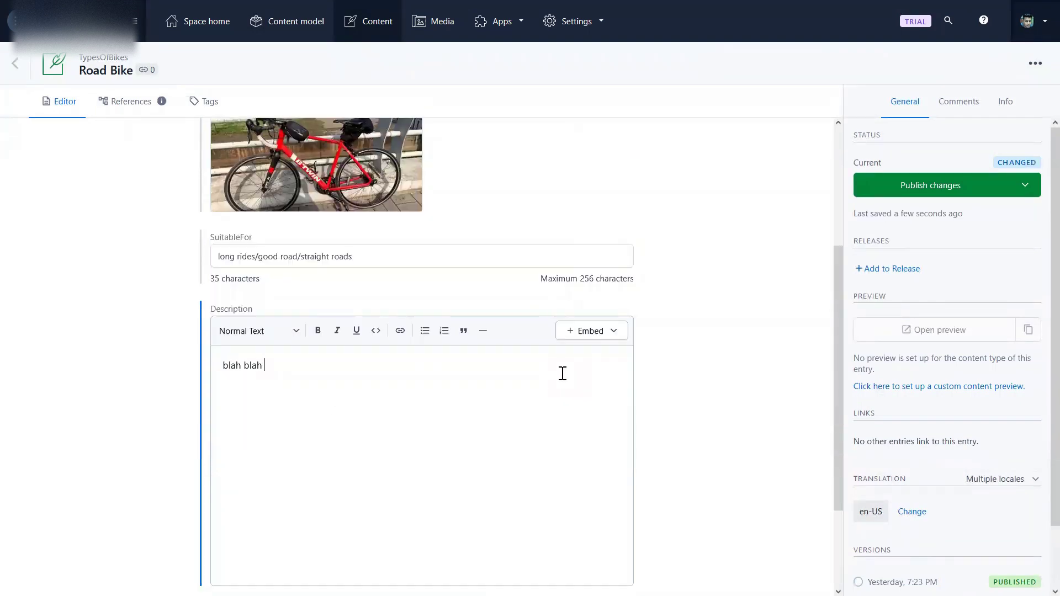
Publish the changes to the Road Bike entry
left_click(909, 186)
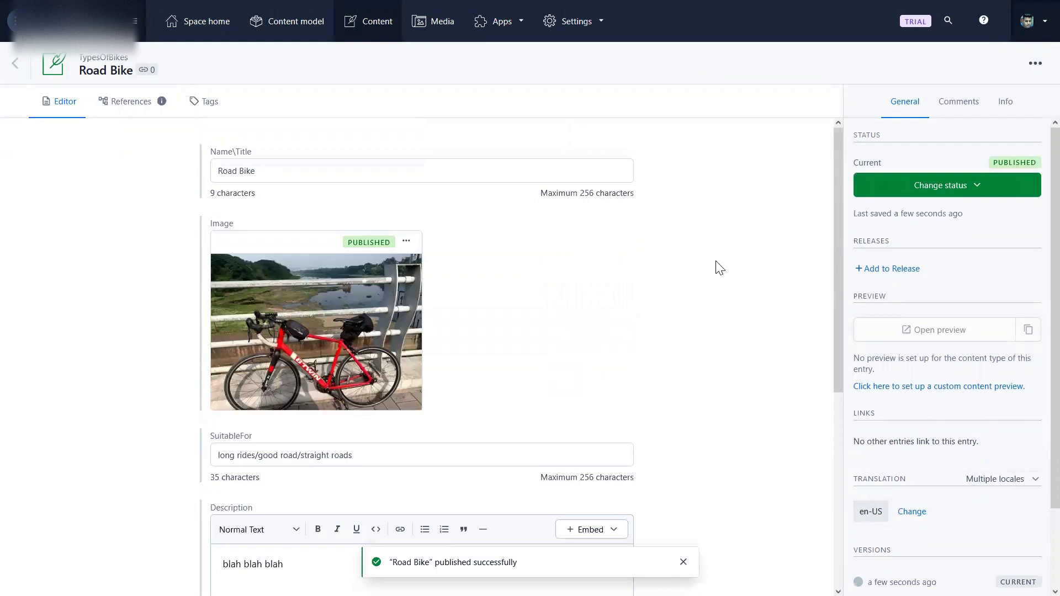
scroll(719, 268, "down", 6)
scroll(561, 315, "up", 6)
mouse_move(805, 7)
left_click(282, 585)
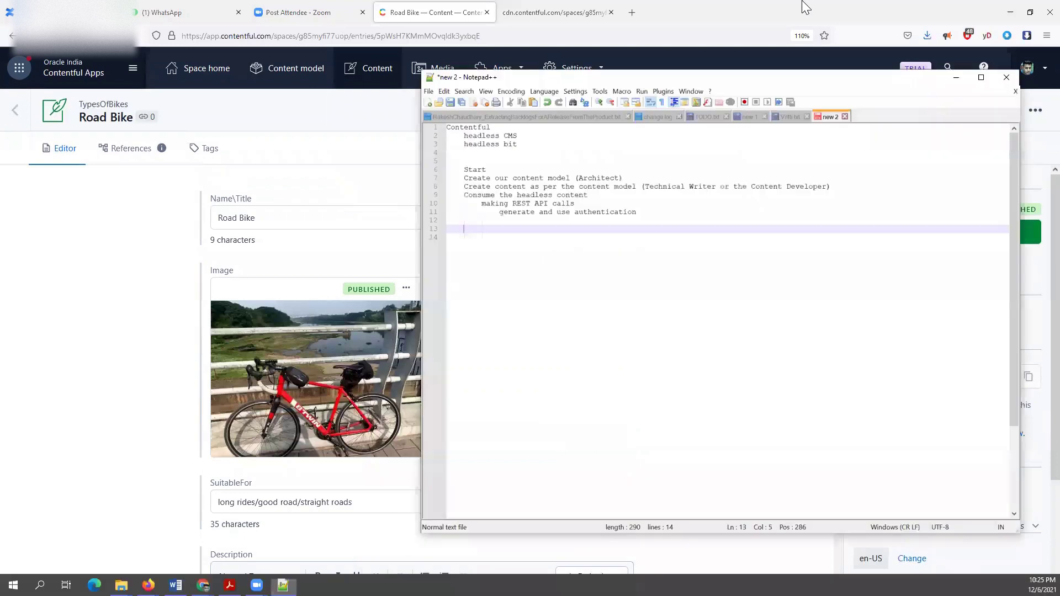
left_click(518, 153)
left_click(473, 134)
left_click(520, 154)
left_click_drag(518, 148, 464, 144)
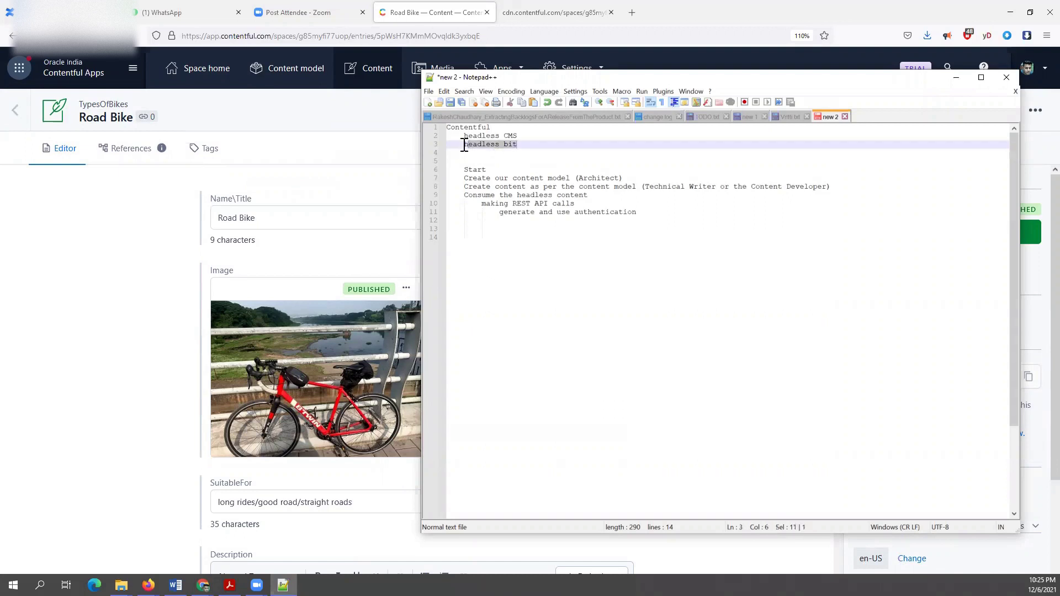
left_click(521, 138)
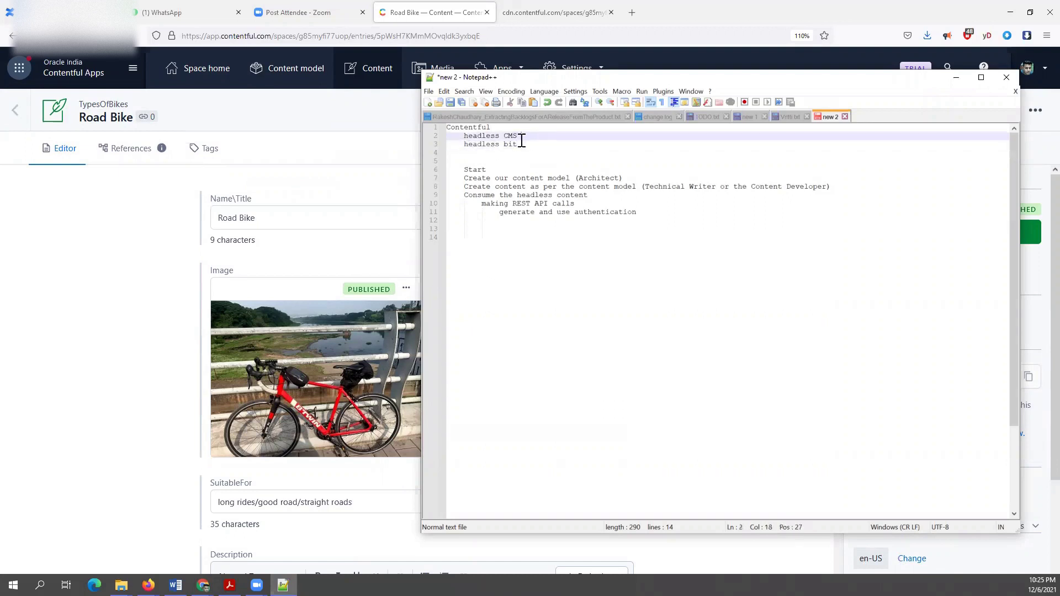
left_click_drag(519, 135, 621, 179)
left_click(525, 145)
left_click(521, 160)
left_click(490, 172)
left_click(574, 187)
left_click(641, 181)
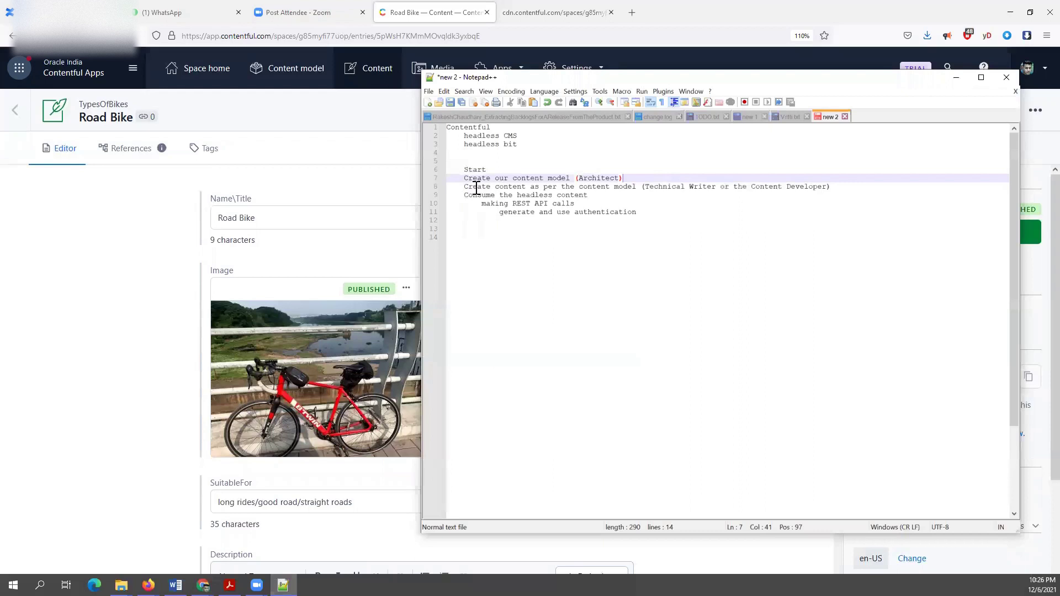
left_click_drag(463, 187, 636, 187)
scroll(298, 237, "down", 1)
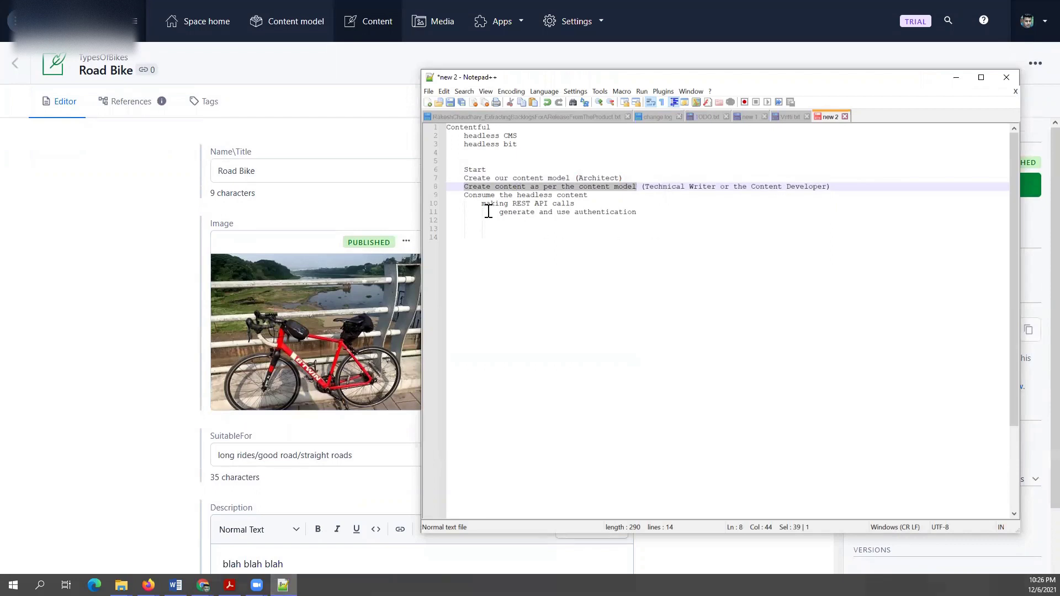
left_click_drag(465, 196, 660, 212)
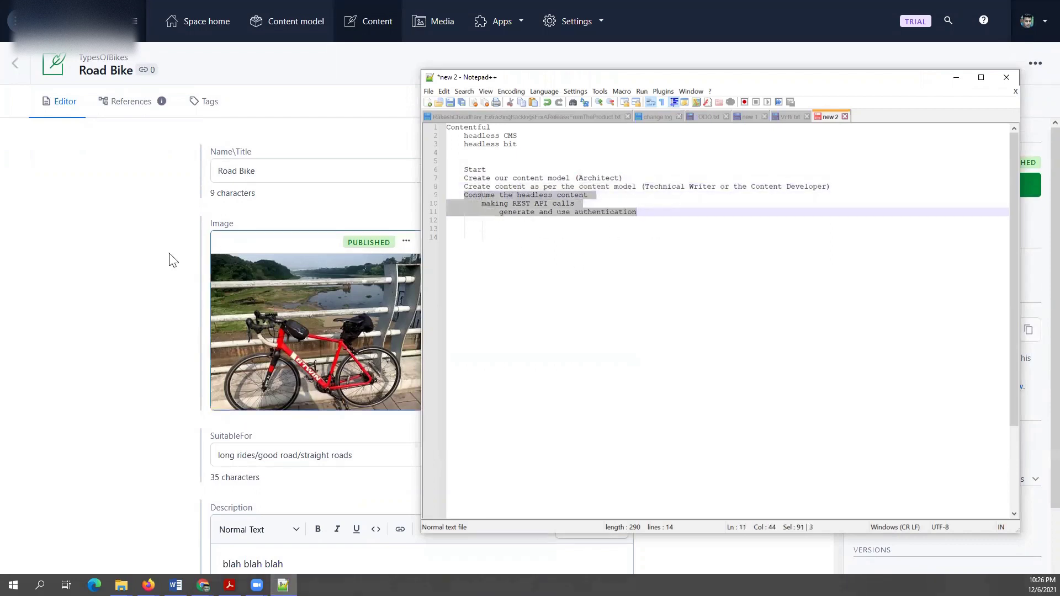
left_click(623, 221)
left_click(585, 203)
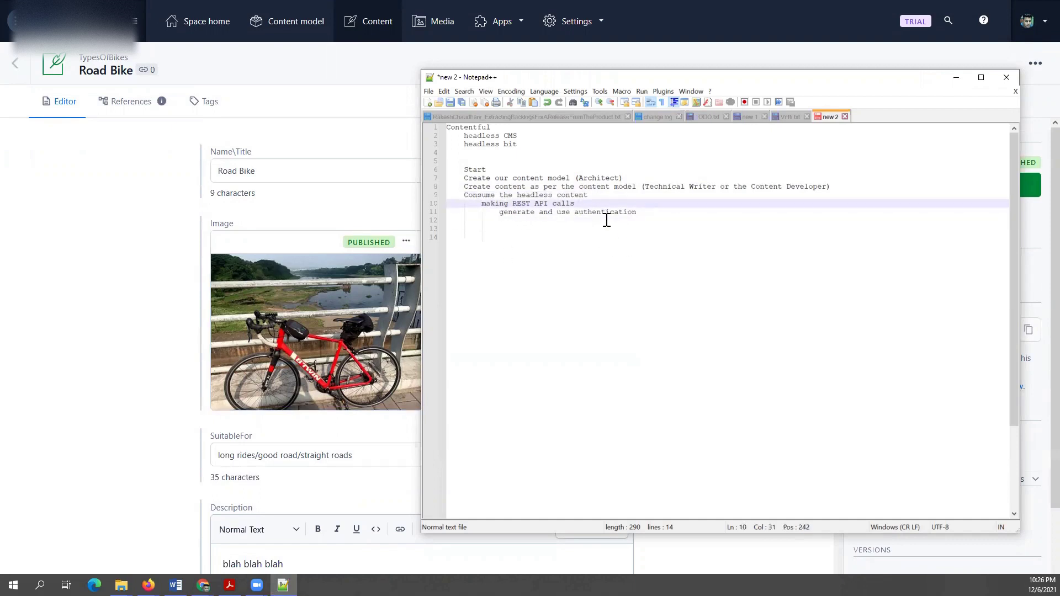
Go to Settings > API keys and open the existing key to view its delivery access tokens
left_click(326, 254)
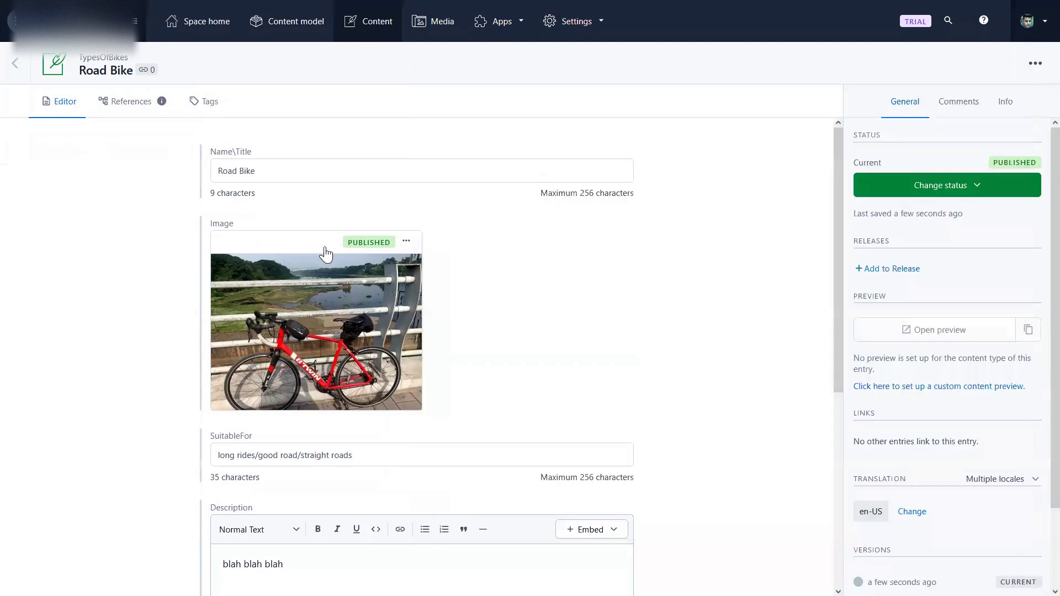
mouse_move(277, 5)
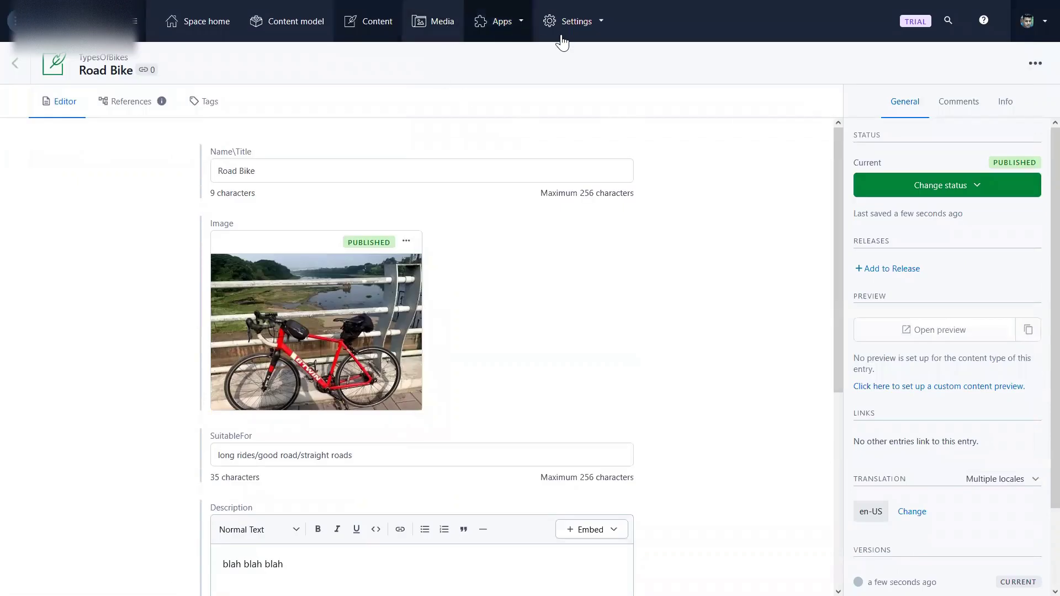
left_click(568, 36)
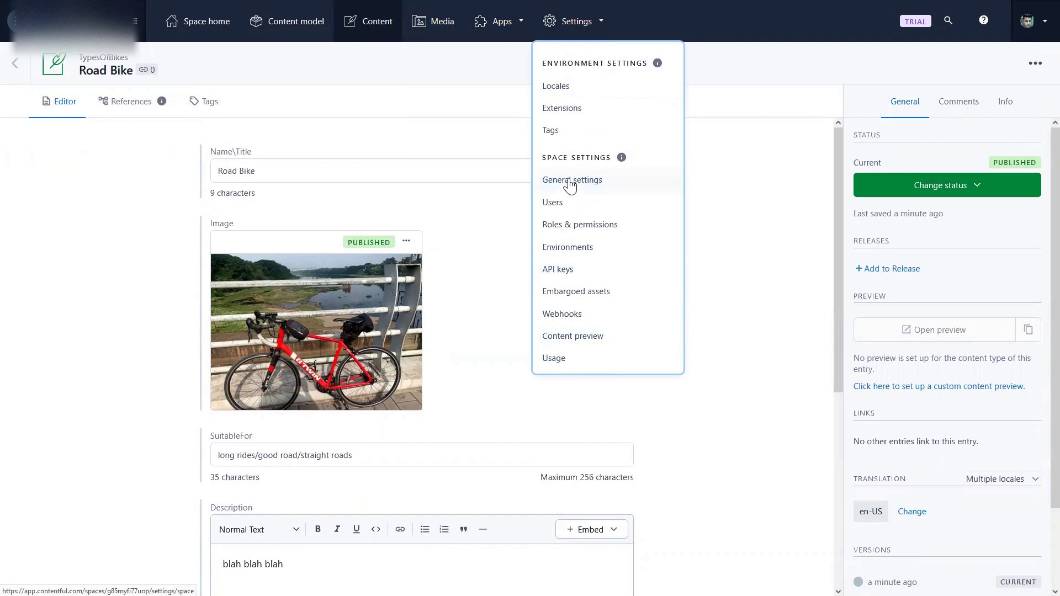
left_click(587, 270)
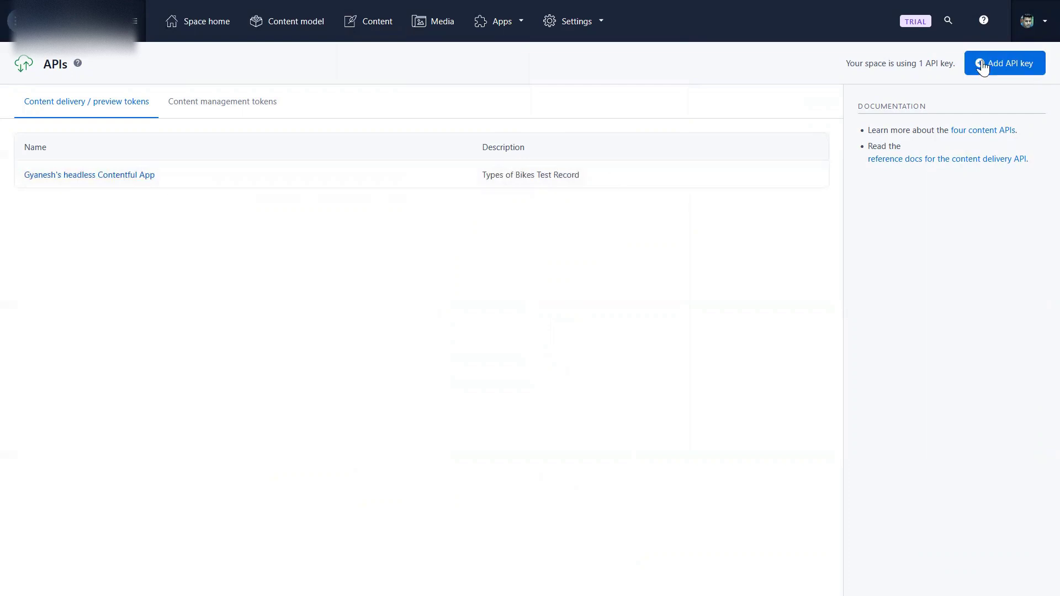
left_click(101, 179)
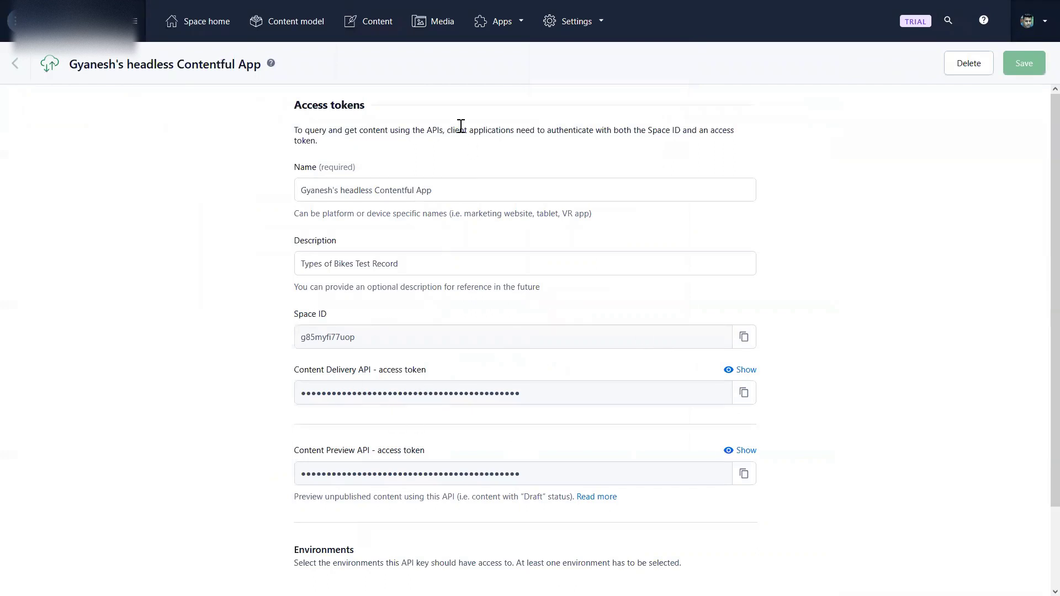
mouse_move(928, 1)
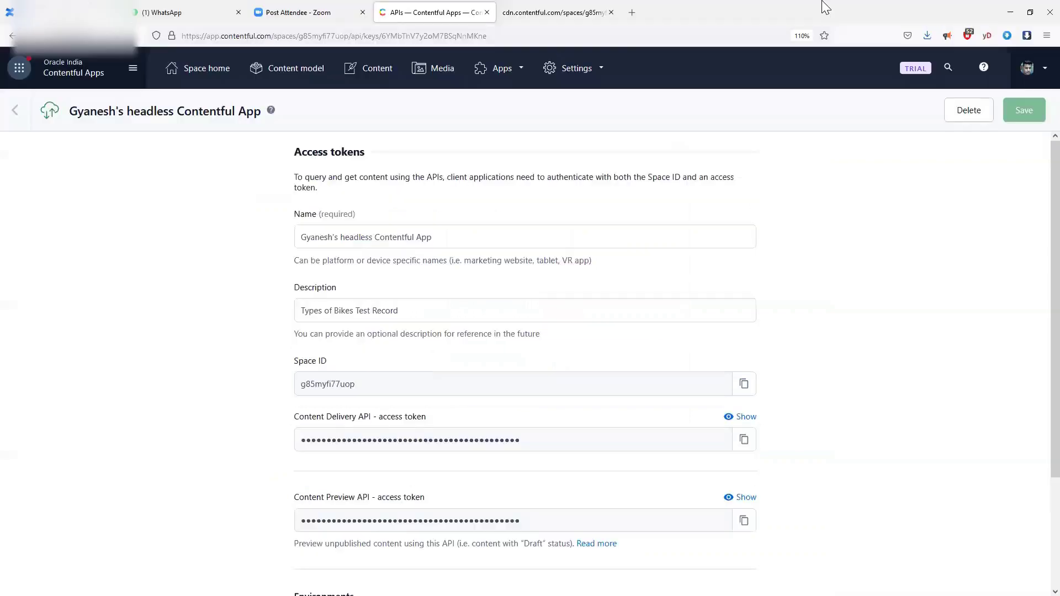
Exit fullscreen, switch to the cdn.contentful.com tab, and highlight the space ID and access token
key("F11")
left_click(543, 35)
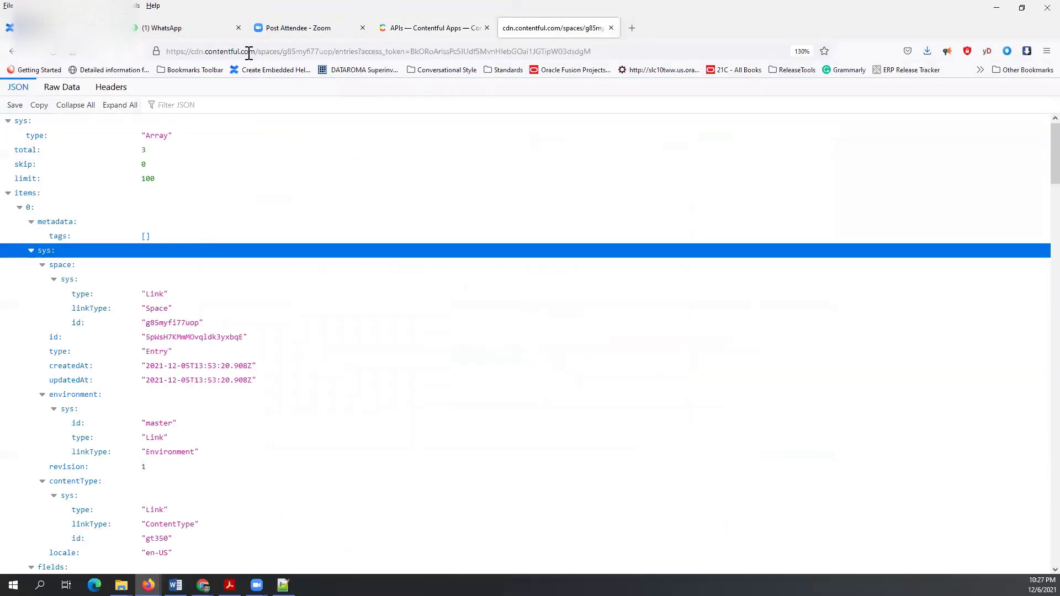
left_click(204, 55)
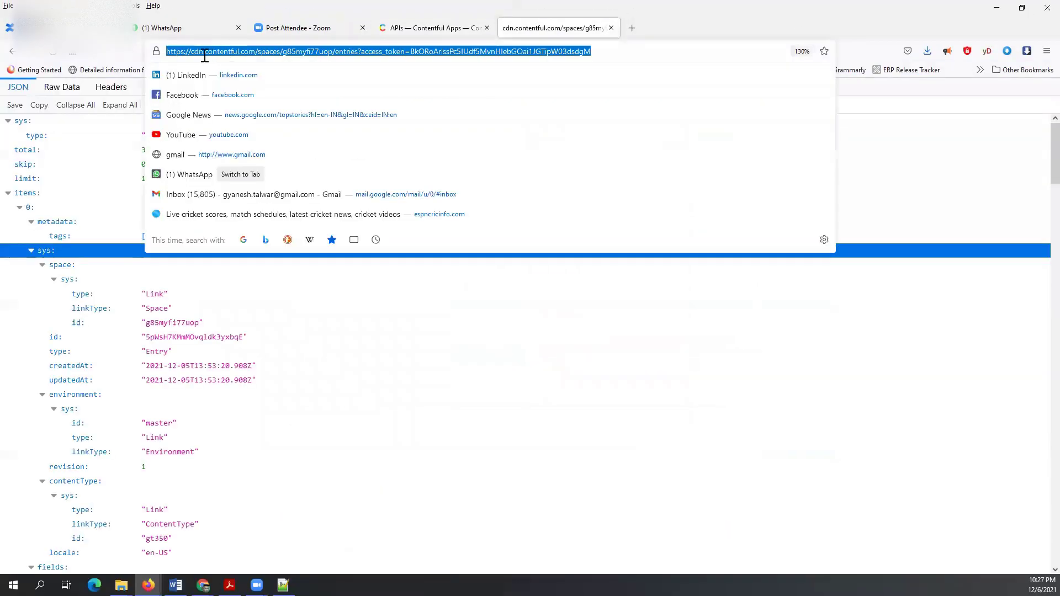
left_click(169, 52)
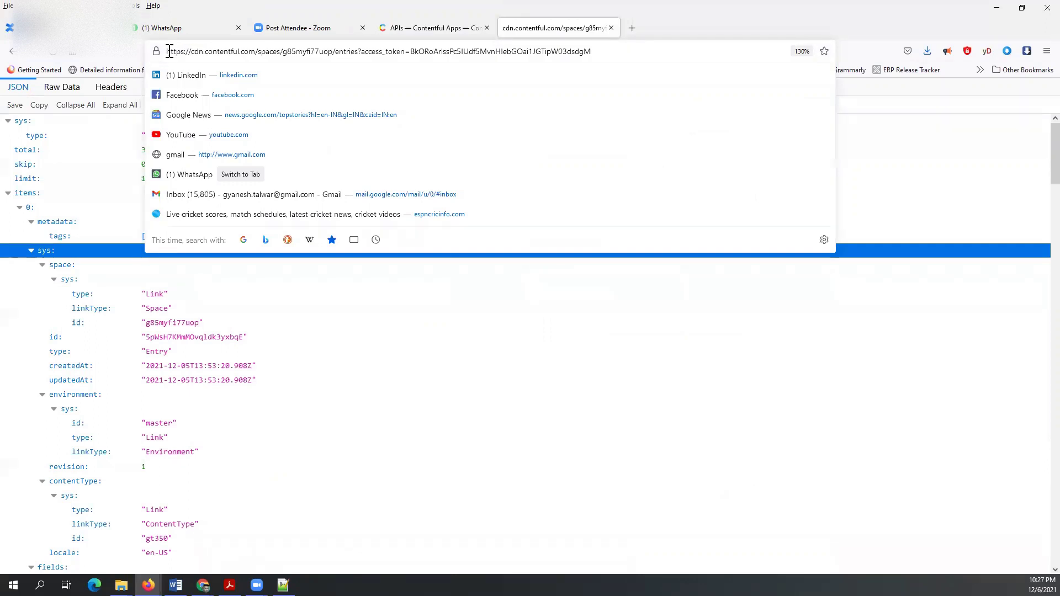
double_click(305, 51)
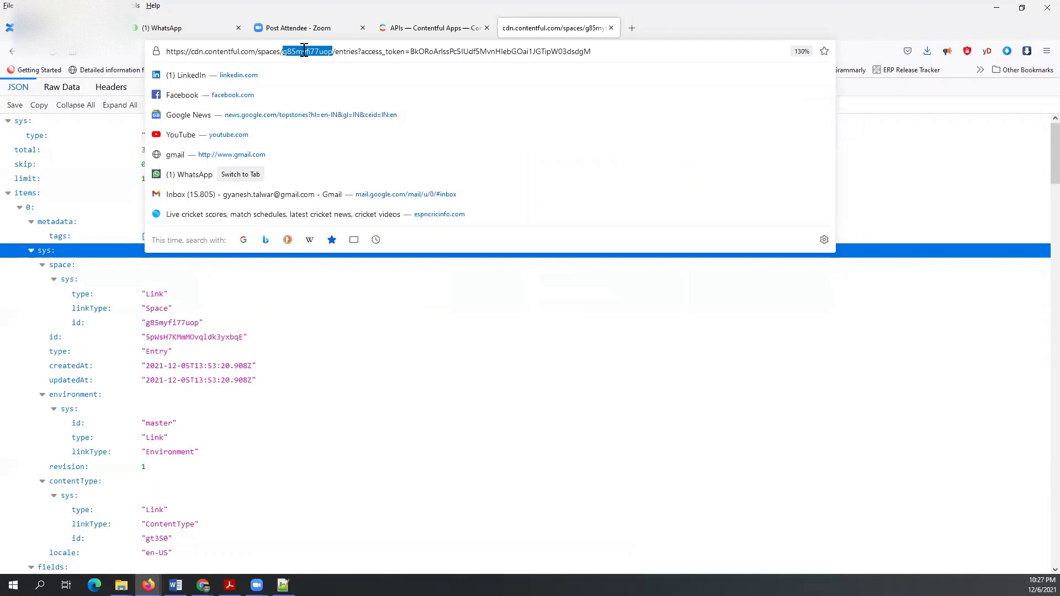
left_click(429, 51)
left_click_drag(438, 52, 627, 50)
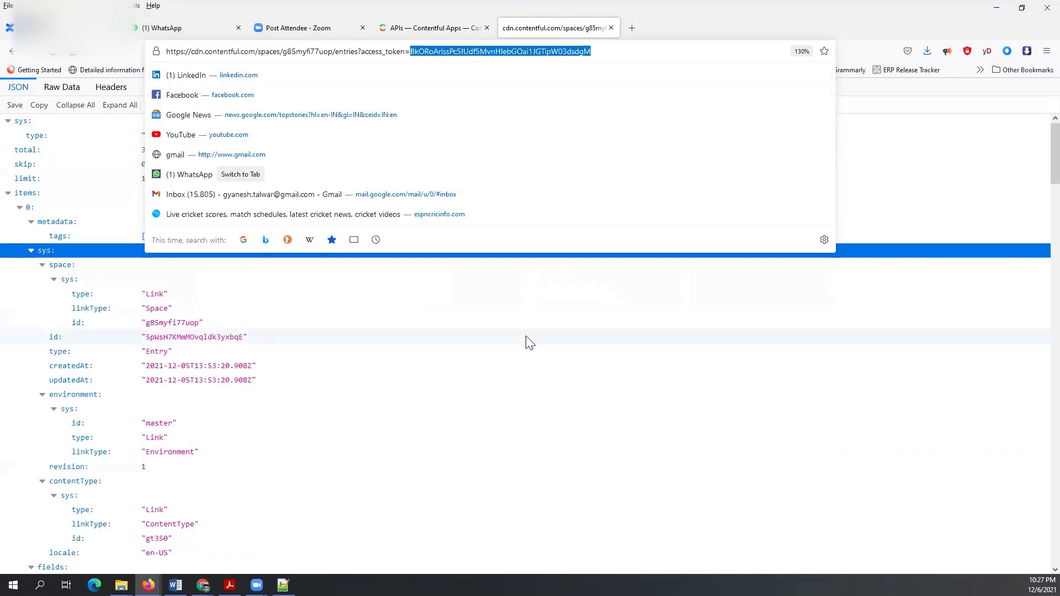
left_click(293, 338)
Scroll to the Road bike asset's title, description and RoadBike.jpg image (1499×1124)
scroll(329, 291, "down", 7)
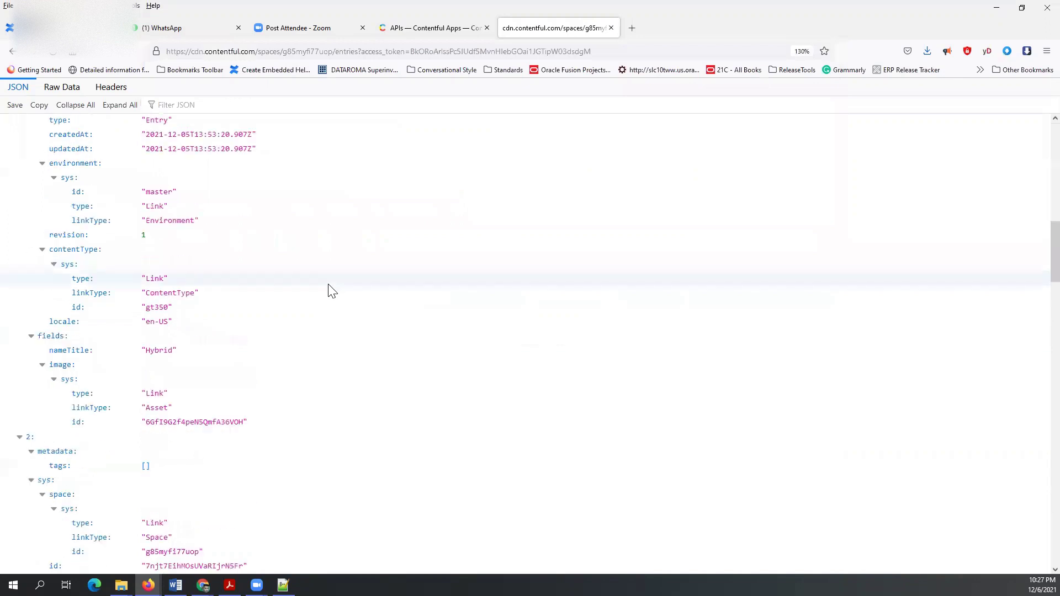
scroll(331, 291, "down", 15)
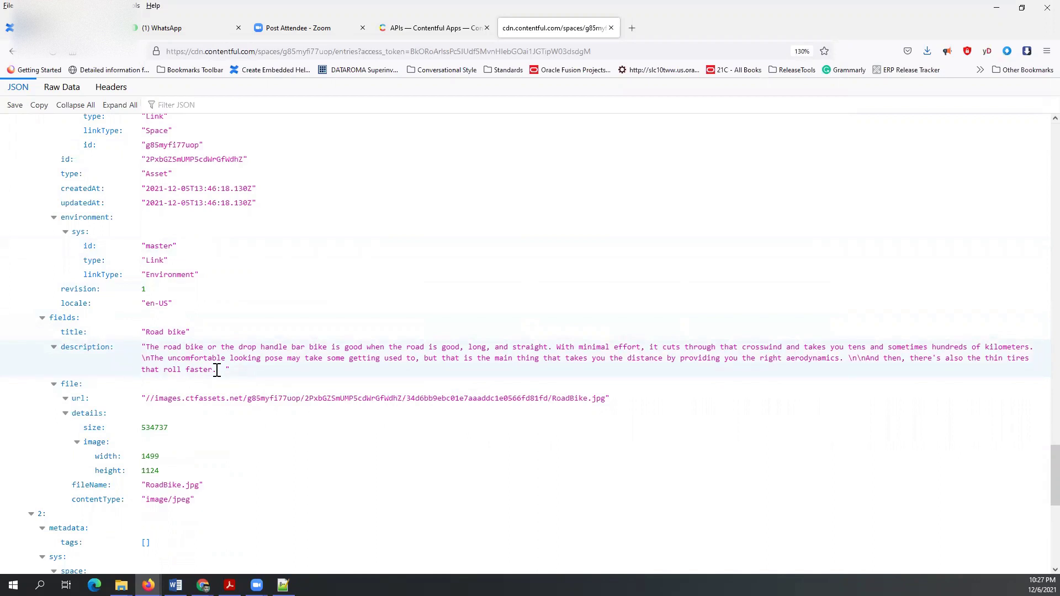
scroll(217, 370, "up", 10)
scroll(217, 375, "down", 6)
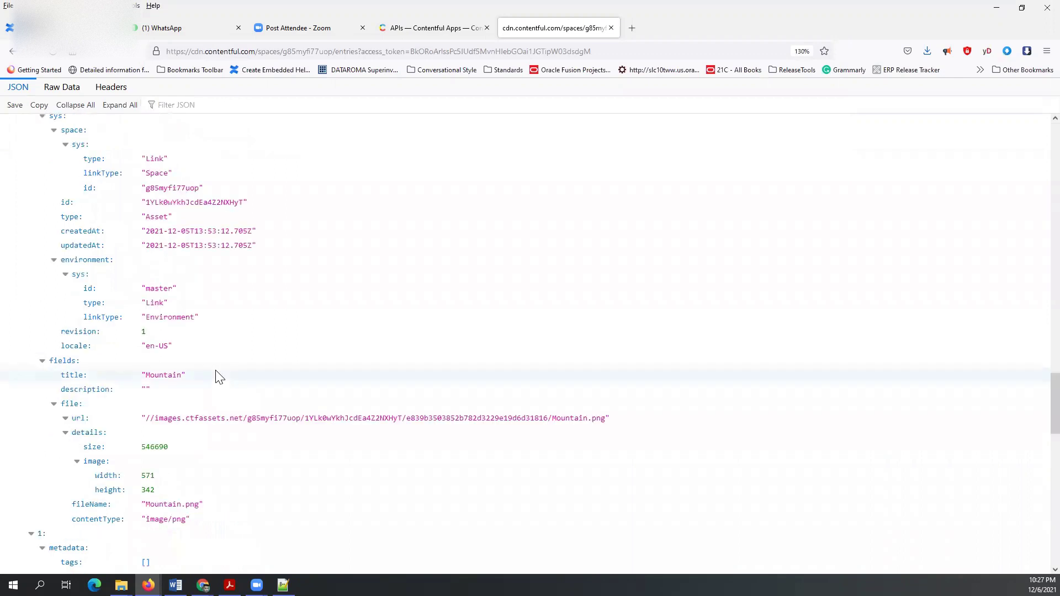
scroll(217, 377, "down", 5)
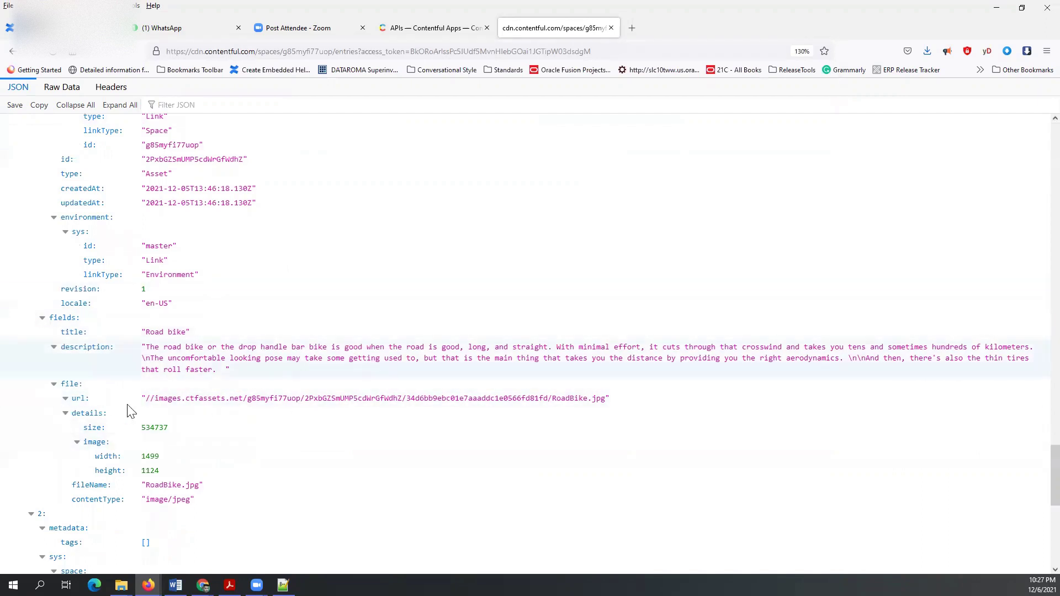
scroll(239, 288, "up", 3)
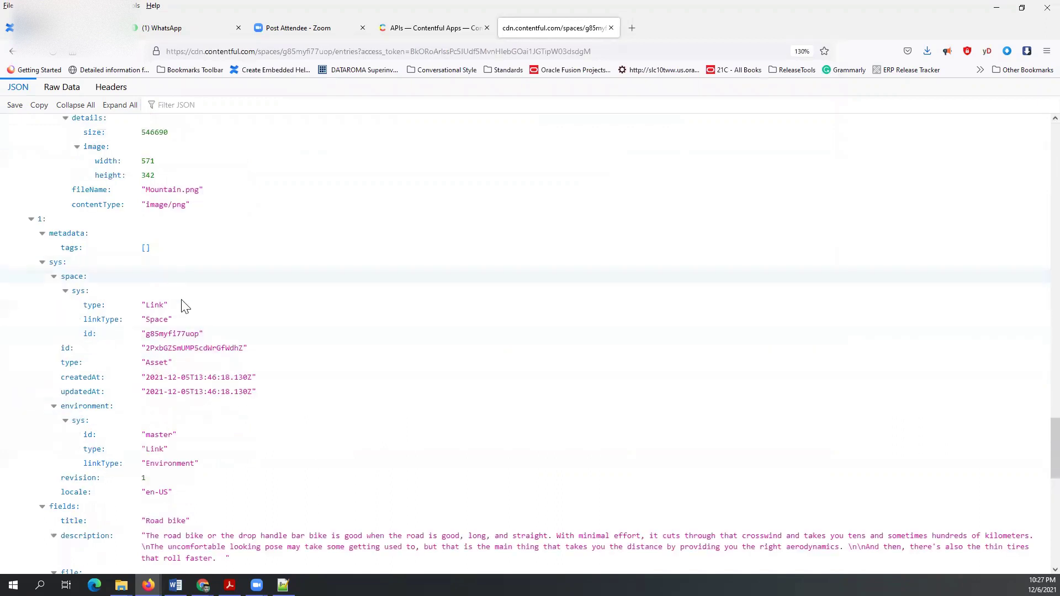
scroll(251, 416, "up", 2)
scroll(251, 416, "down", 2)
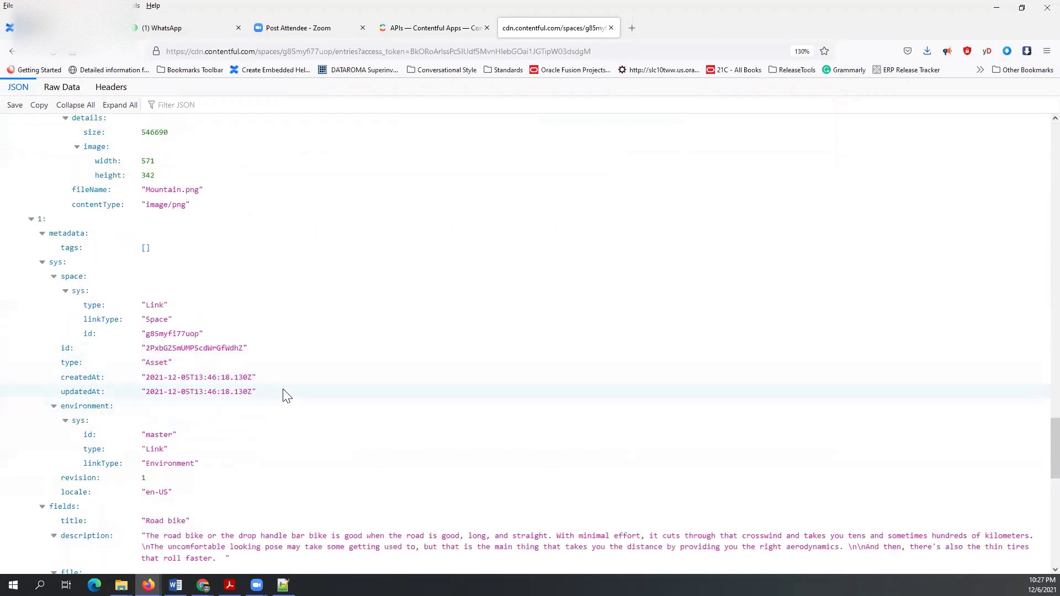
scroll(267, 399, "down", 3)
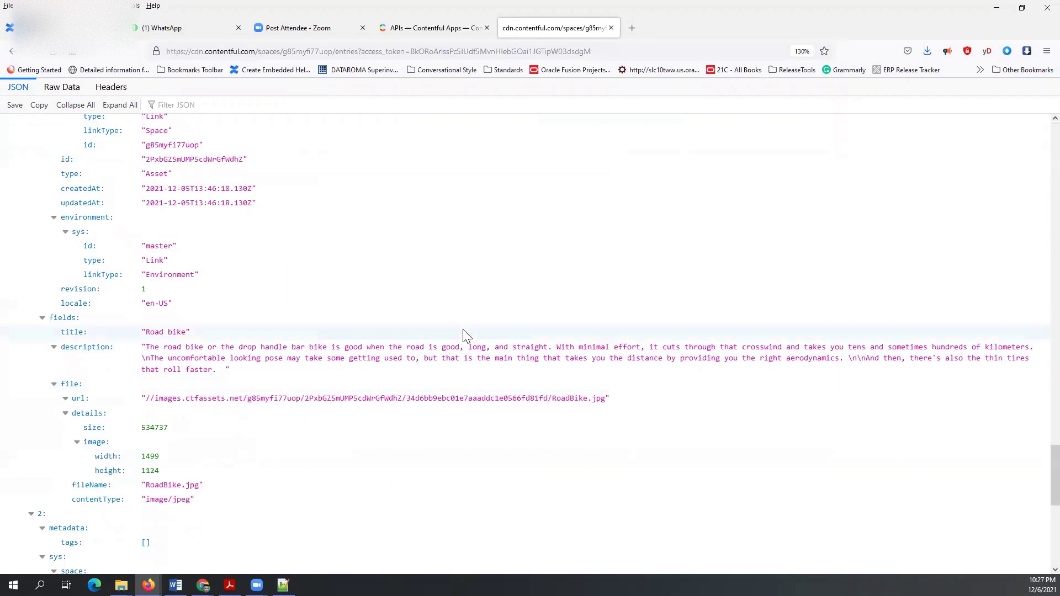